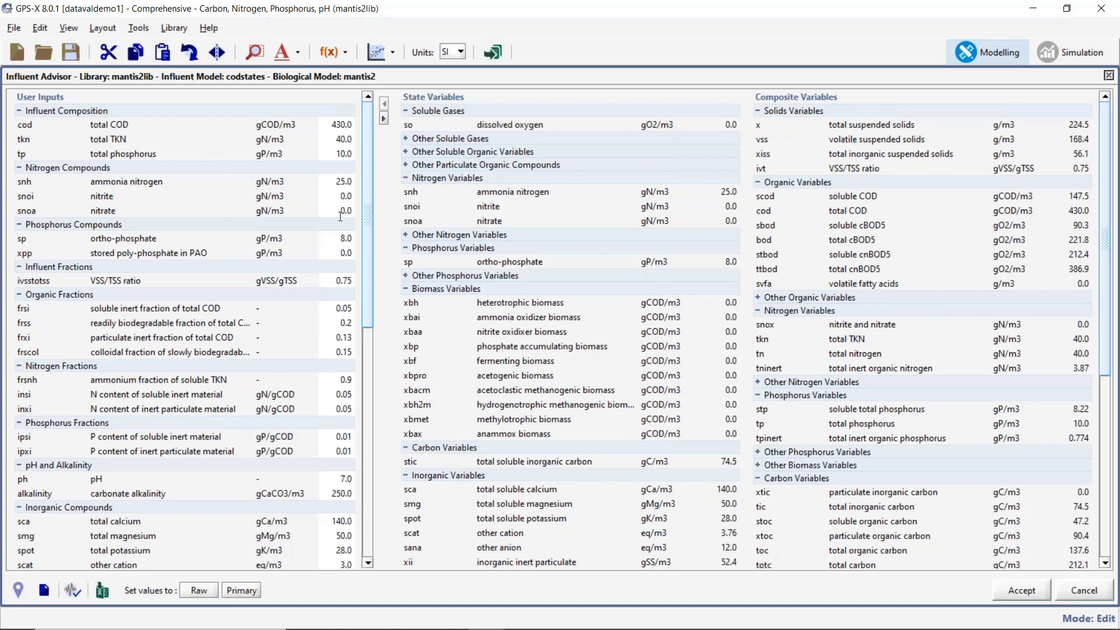
Set the total TKN to 50 gN/m3 and review the recalculated composite variables and stoichiometric ratios
left_click(341, 153)
left_click(340, 139)
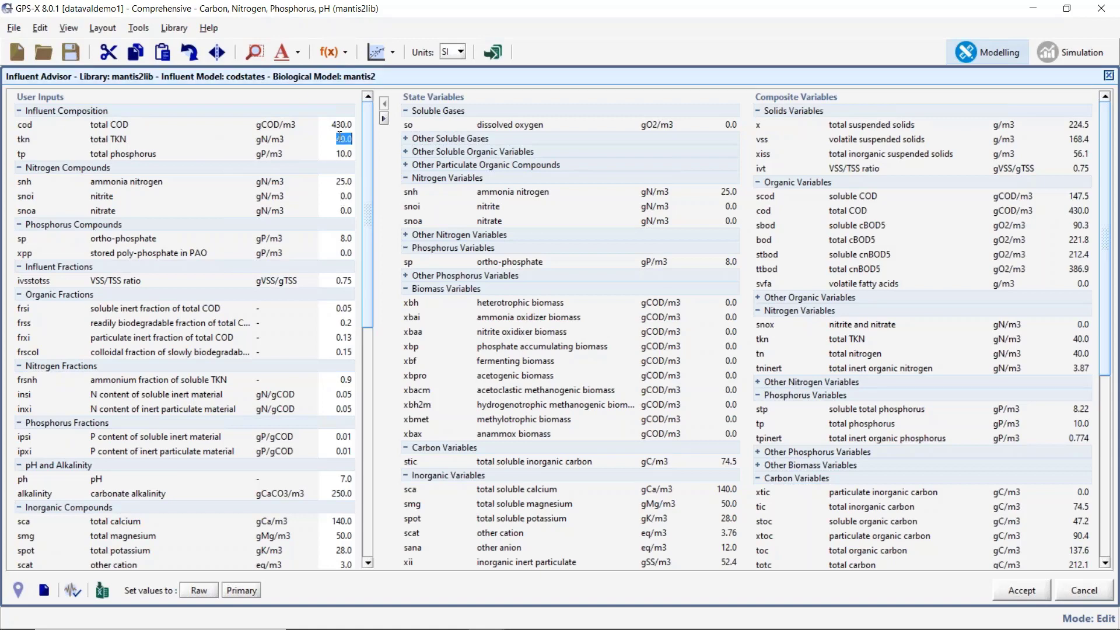
type("50")
key("Return")
mouse_move(343, 142)
left_click_drag(366, 180, 369, 149)
mouse_move(368, 149)
left_mouse_down()
mouse_move(378, 460)
mouse_move(366, 145)
left_mouse_up()
left_click_drag(1108, 239, 1077, 400)
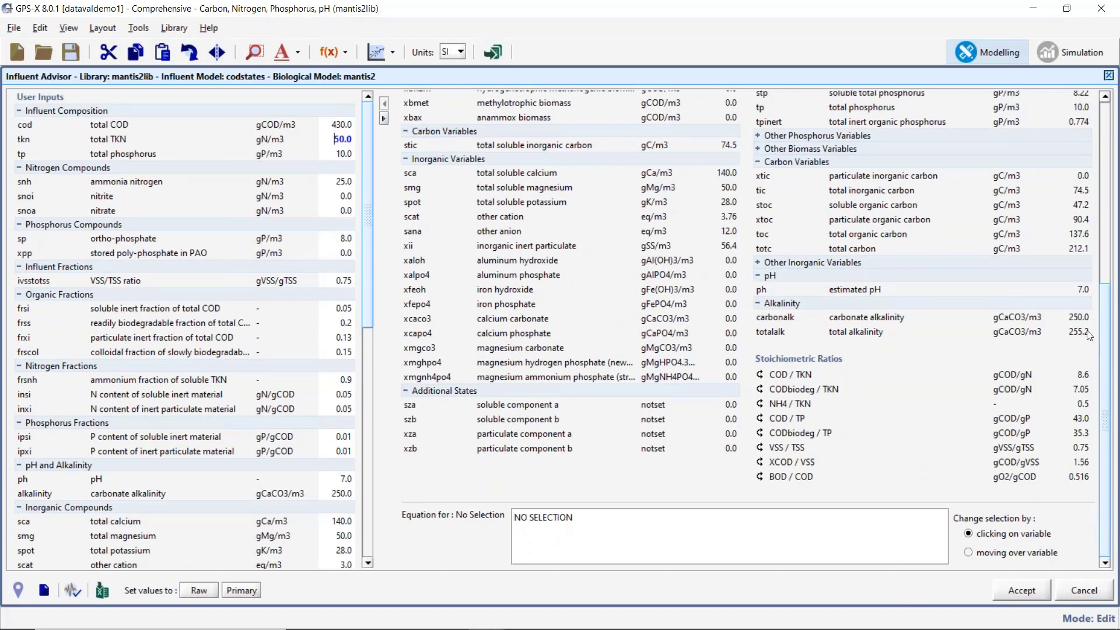
scroll(1108, 268, "up", 7)
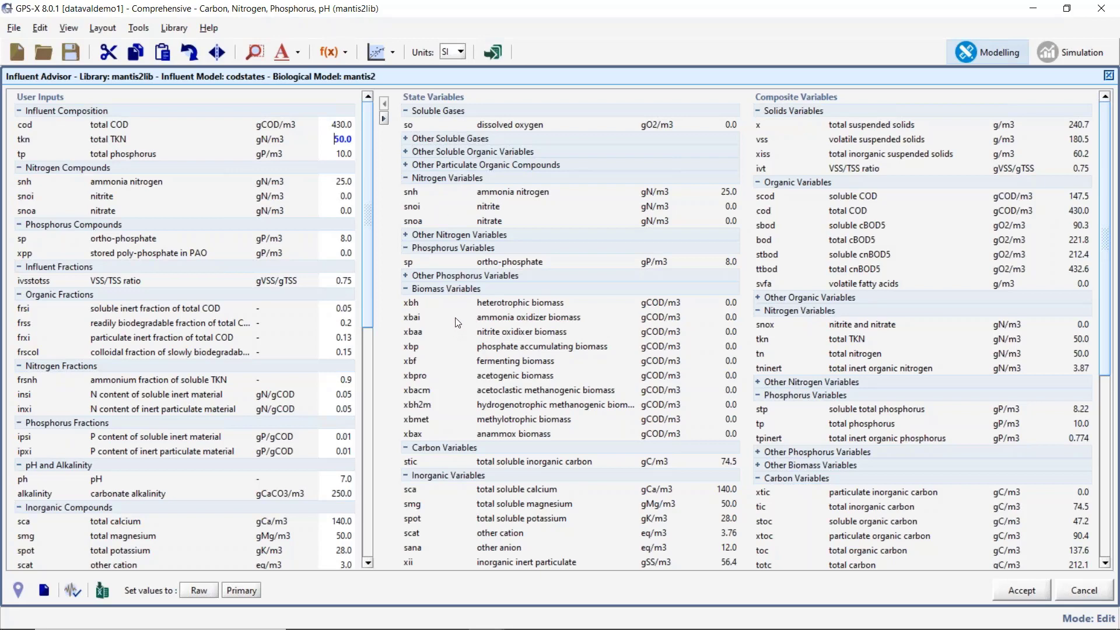
Collapse the Biomass Variables group in the state variables
left_click(407, 289)
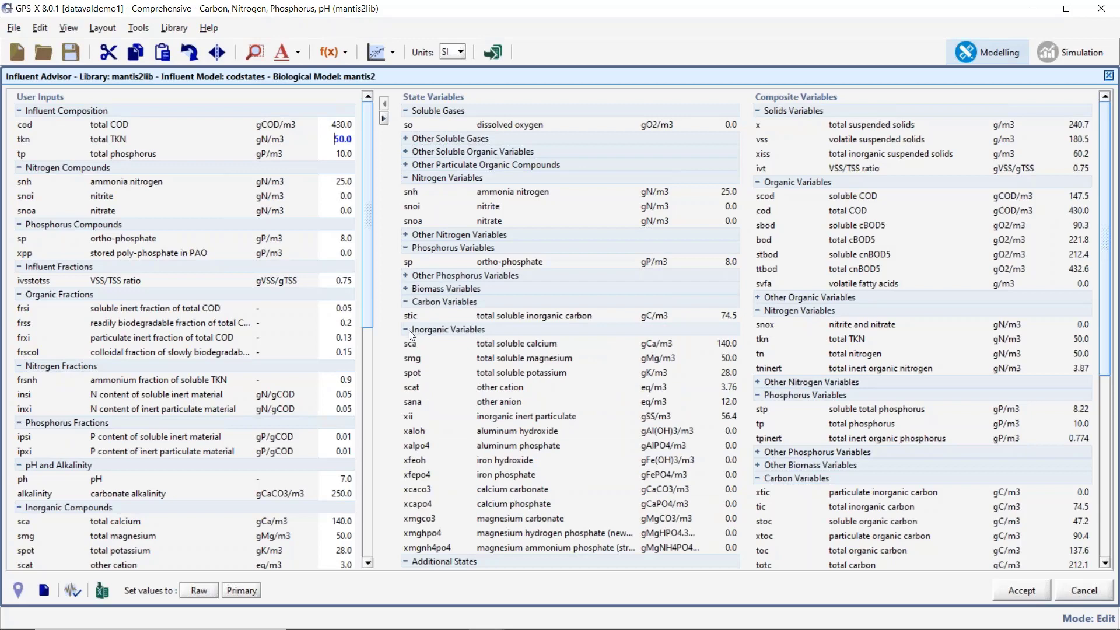
left_click(405, 288)
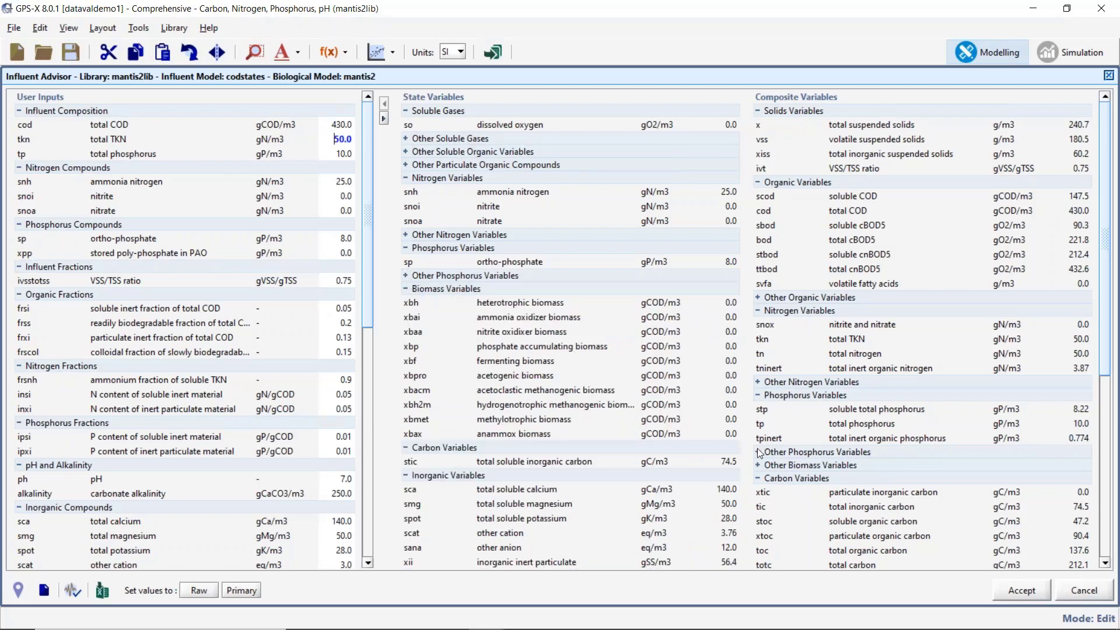
left_click(406, 288)
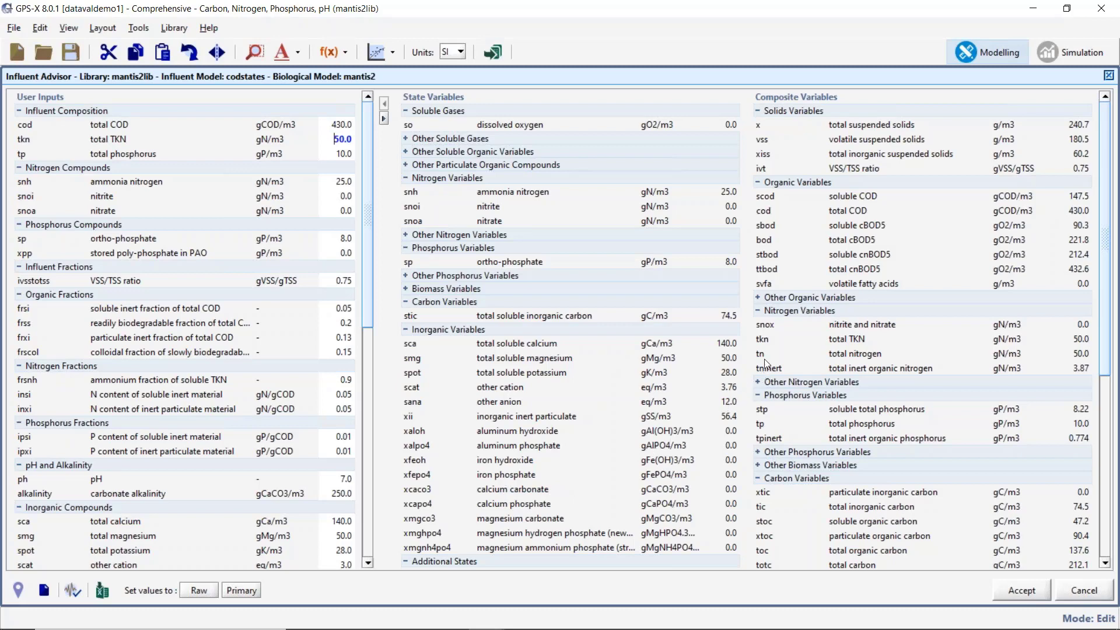
Examine the equation for total TKN among the composite nitrogen variables
left_click(850, 496)
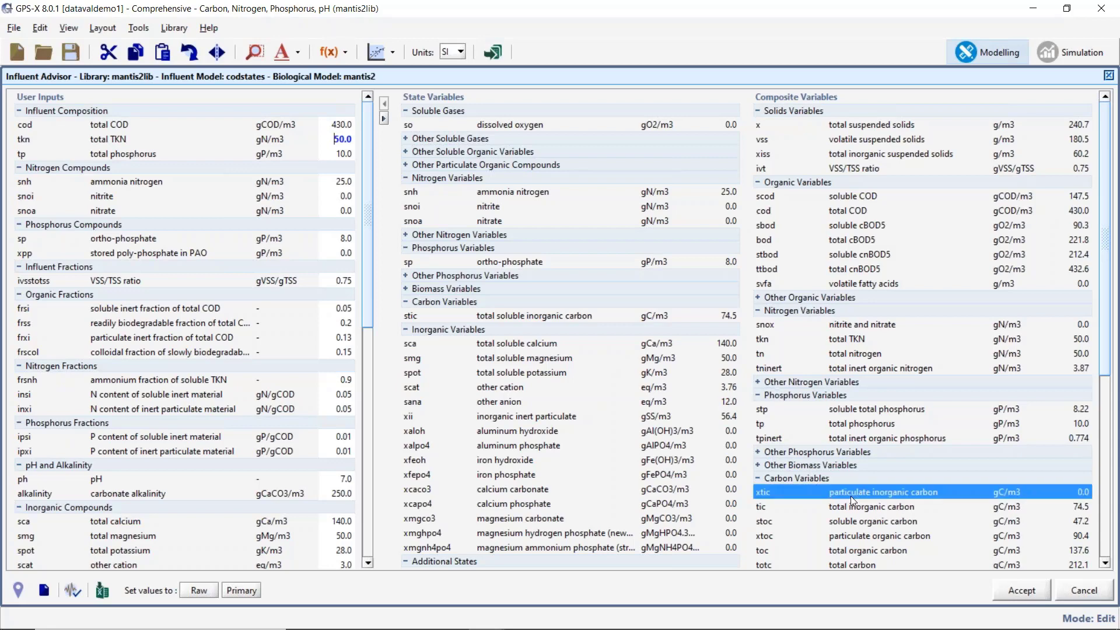
left_click(862, 342)
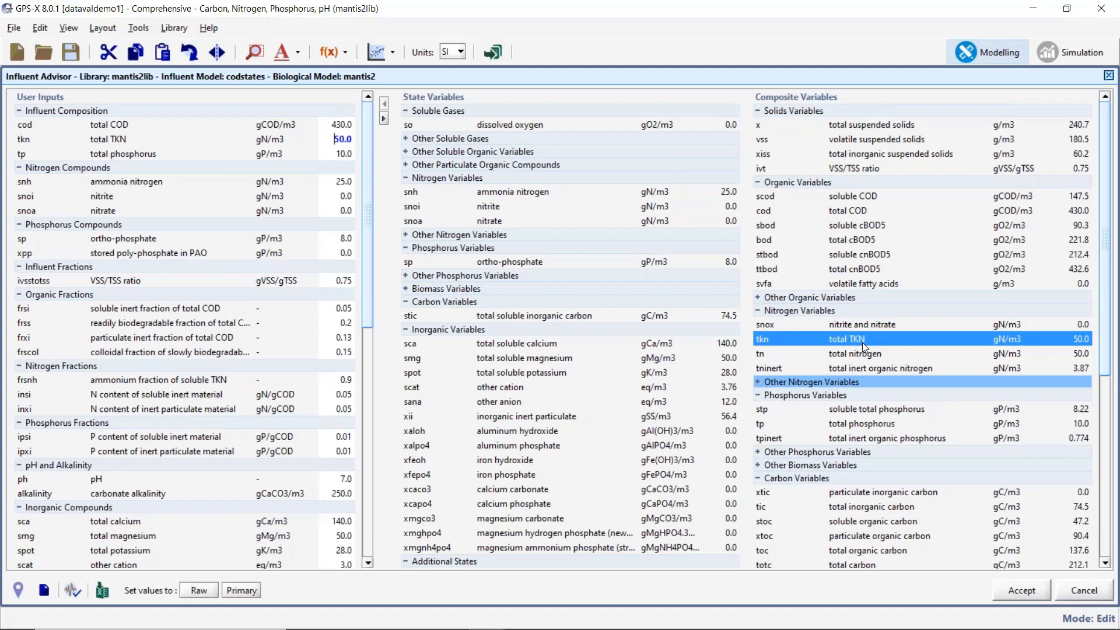
scroll(834, 436, "down", 2)
scroll(835, 436, "down", 9)
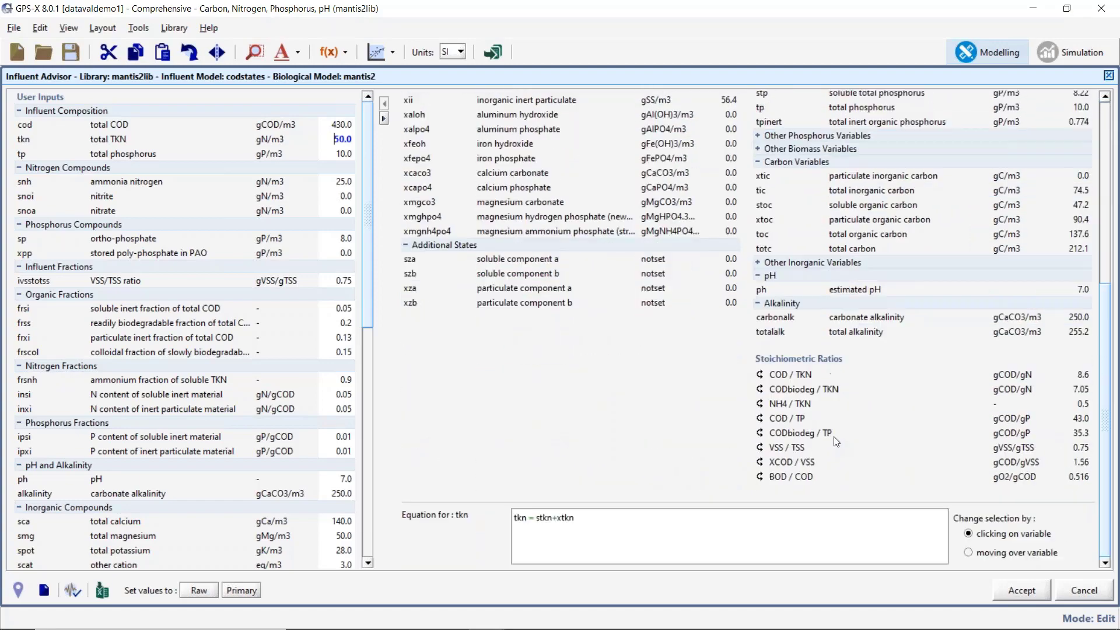
scroll(794, 419, "up", 10)
scroll(808, 410, "up", 1)
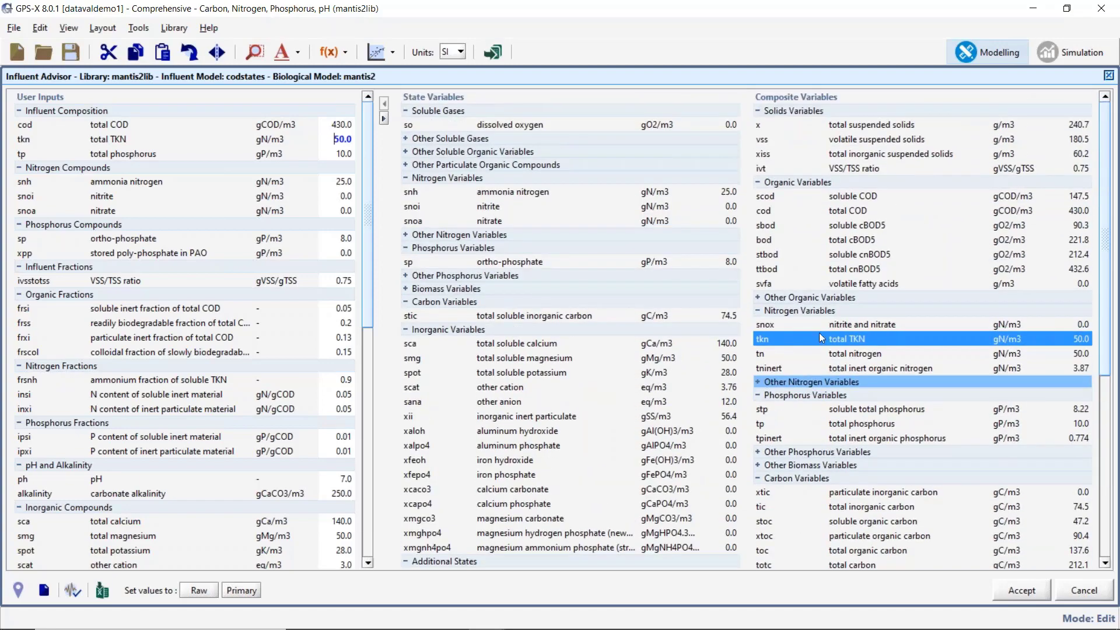
Expand the composite Other Nitrogen Variables group and examine the equations for soluble TKN
left_click(758, 382)
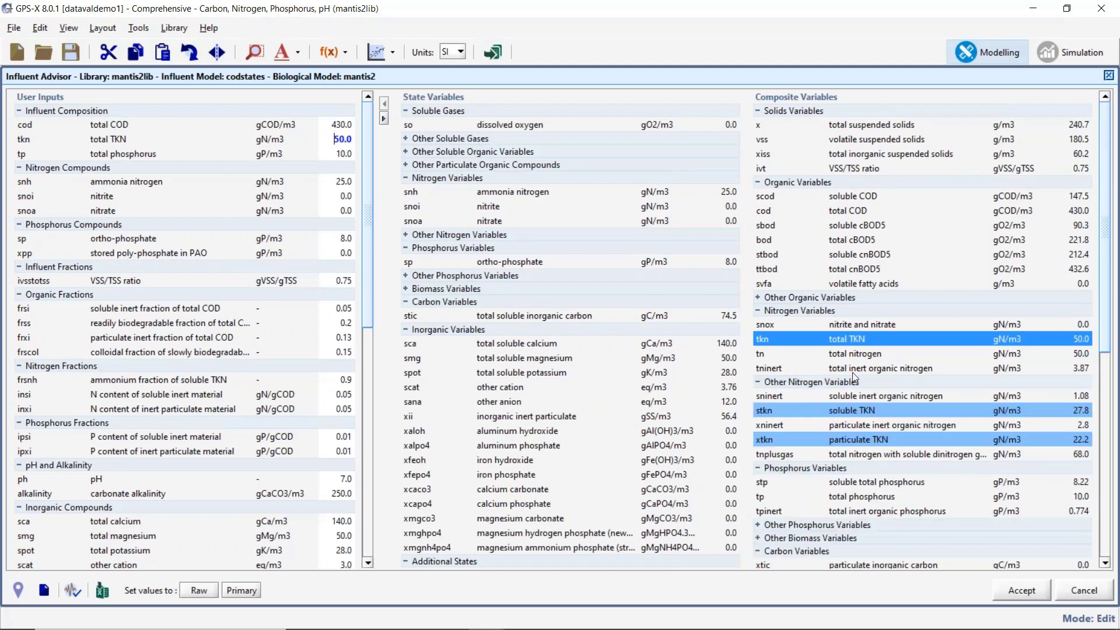
left_click(849, 411)
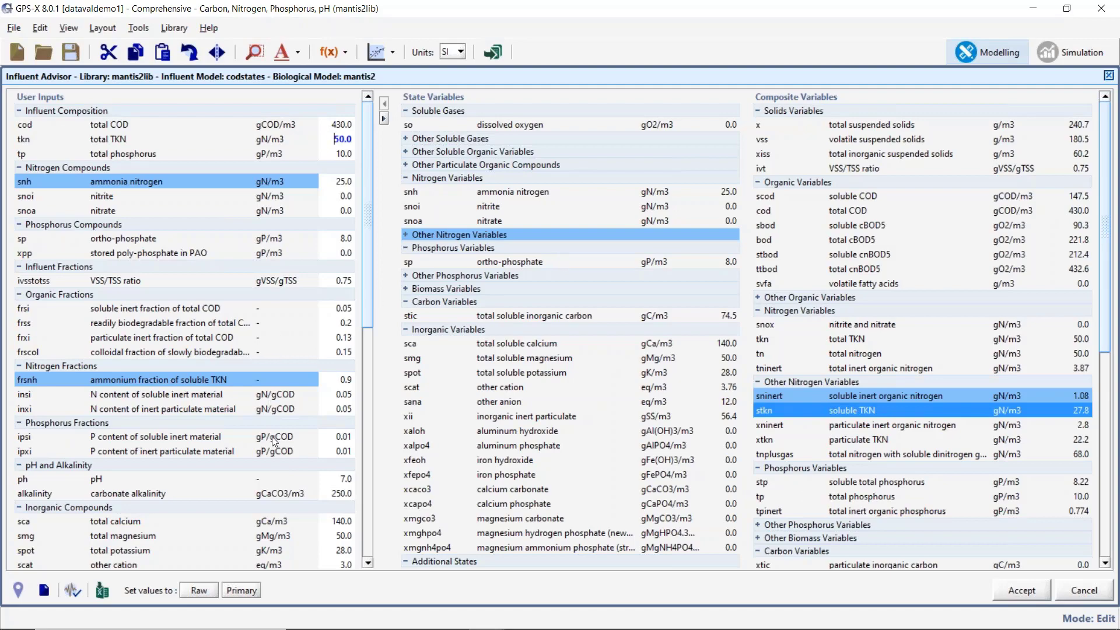
scroll(610, 379, "down", 4)
scroll(610, 379, "down", 5)
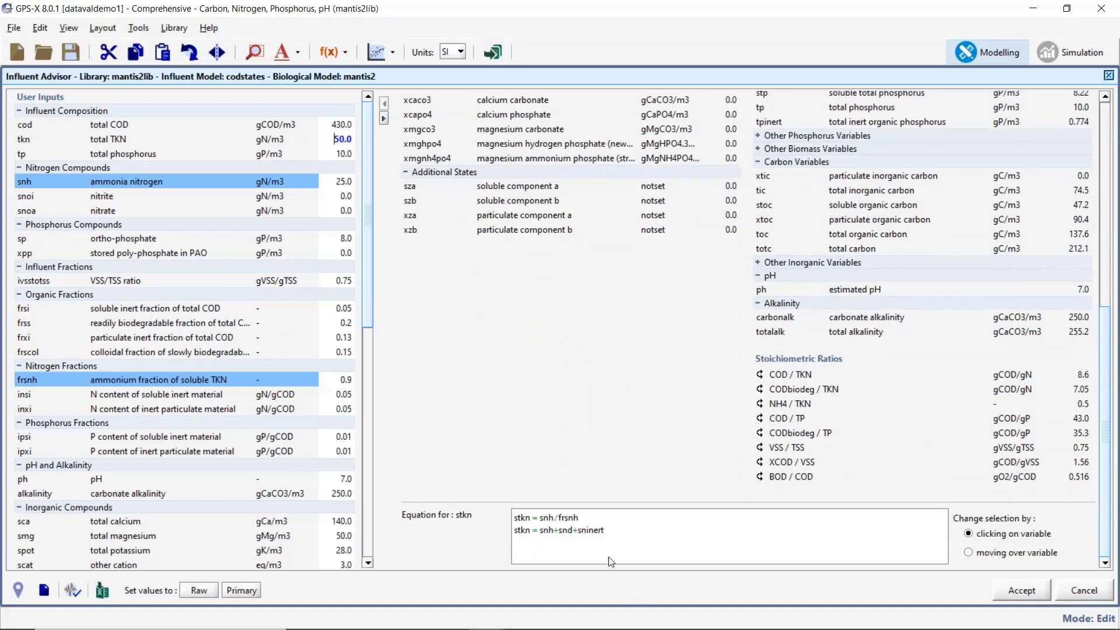
scroll(793, 450, "up", 10)
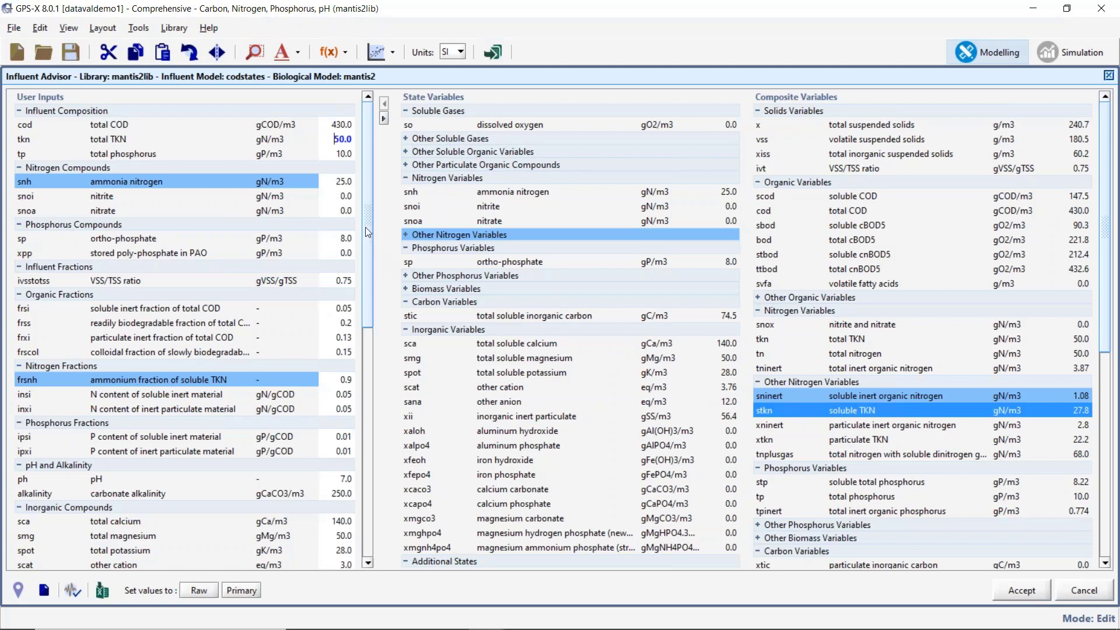
Set the total TKN to 20 gN/m3 and trace the dependencies of nitrogen in slowly biodegradable substrate under the Other Nitrogen state variables
mouse_move(323, 150)
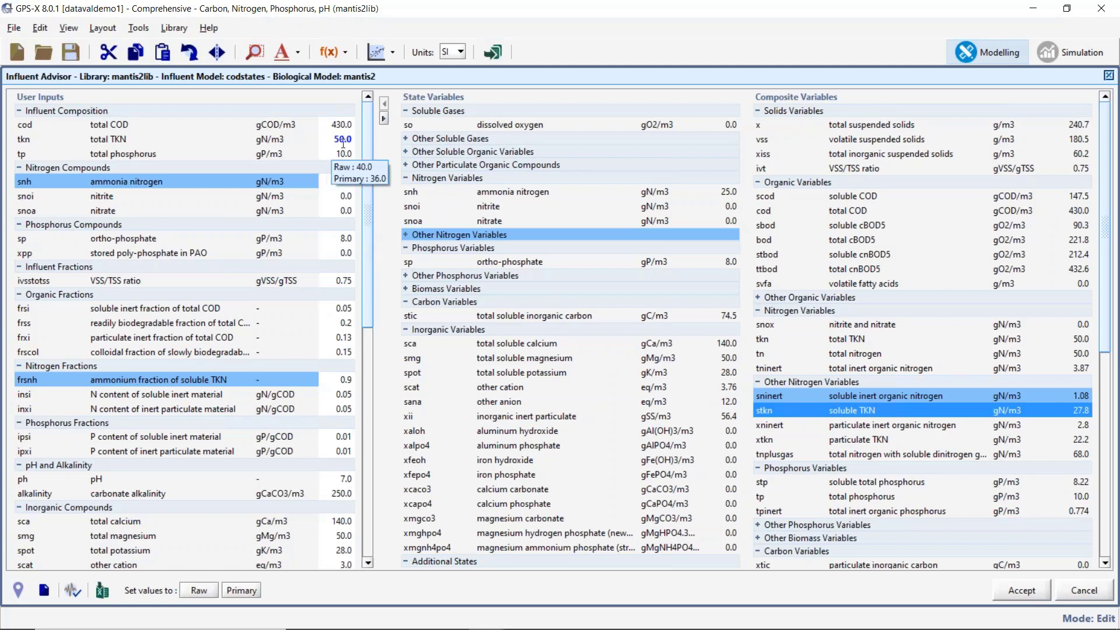
key("Return")
mouse_move(346, 205)
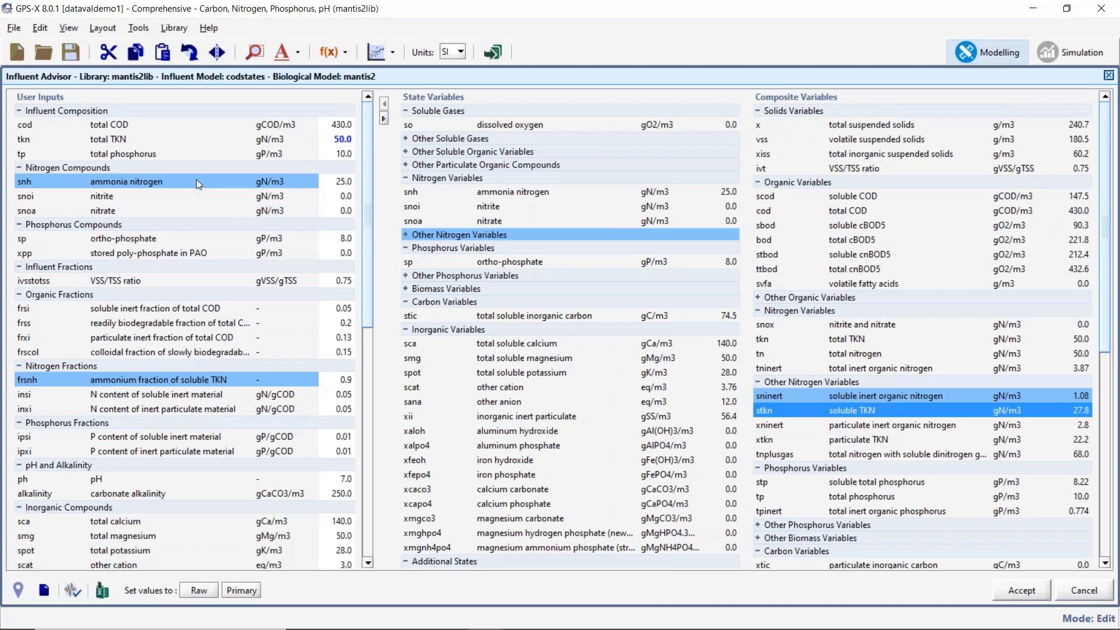
double_click(344, 145)
type("20")
key("Return")
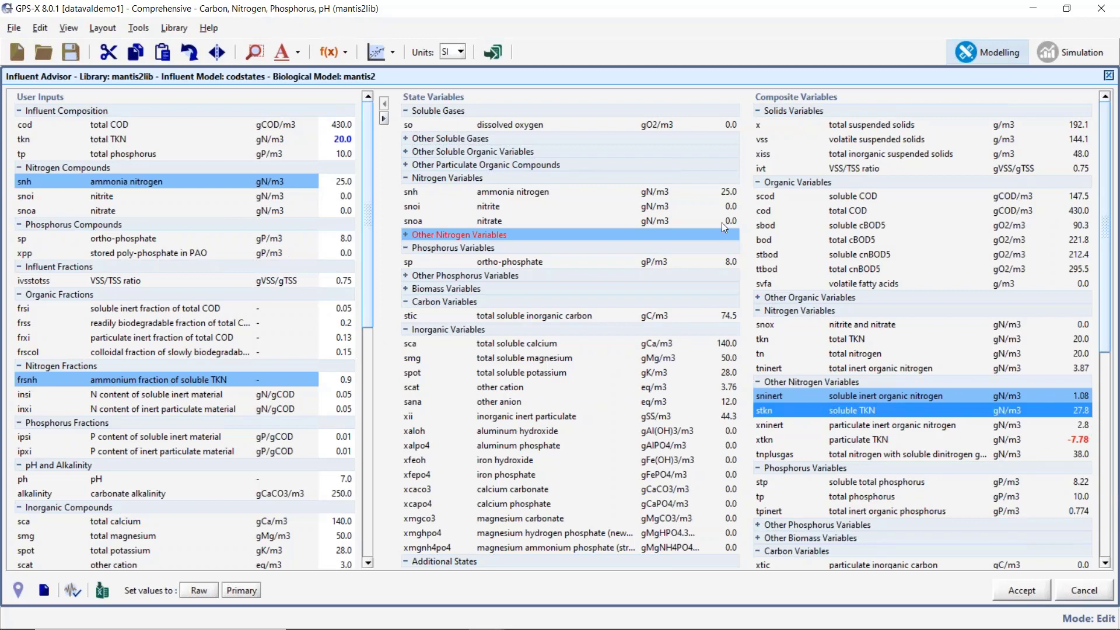
left_click(405, 234)
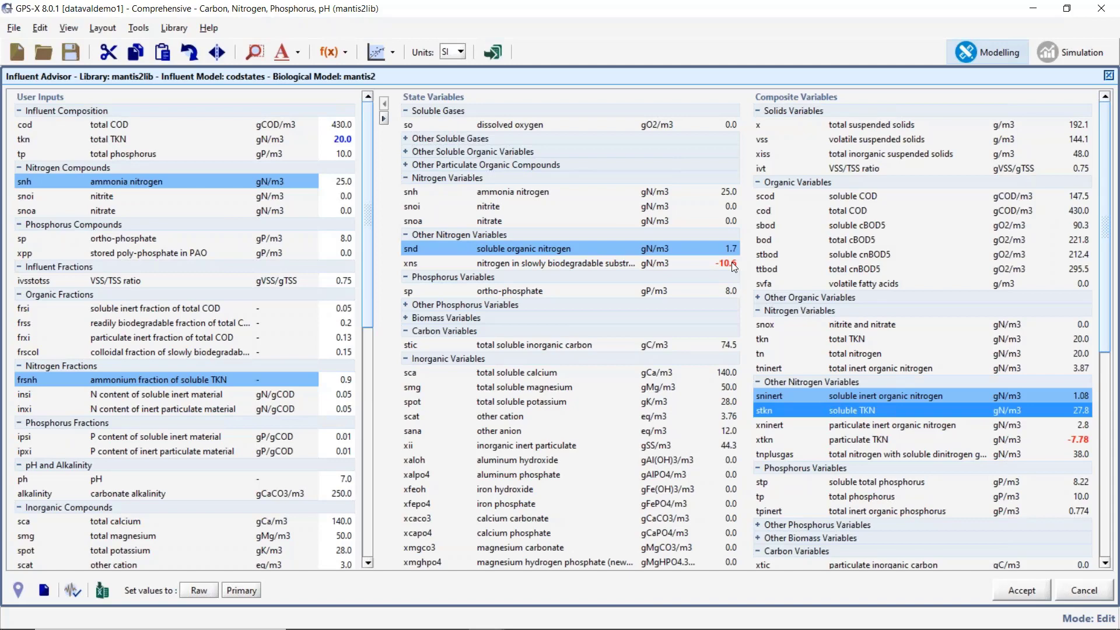
left_click(734, 264)
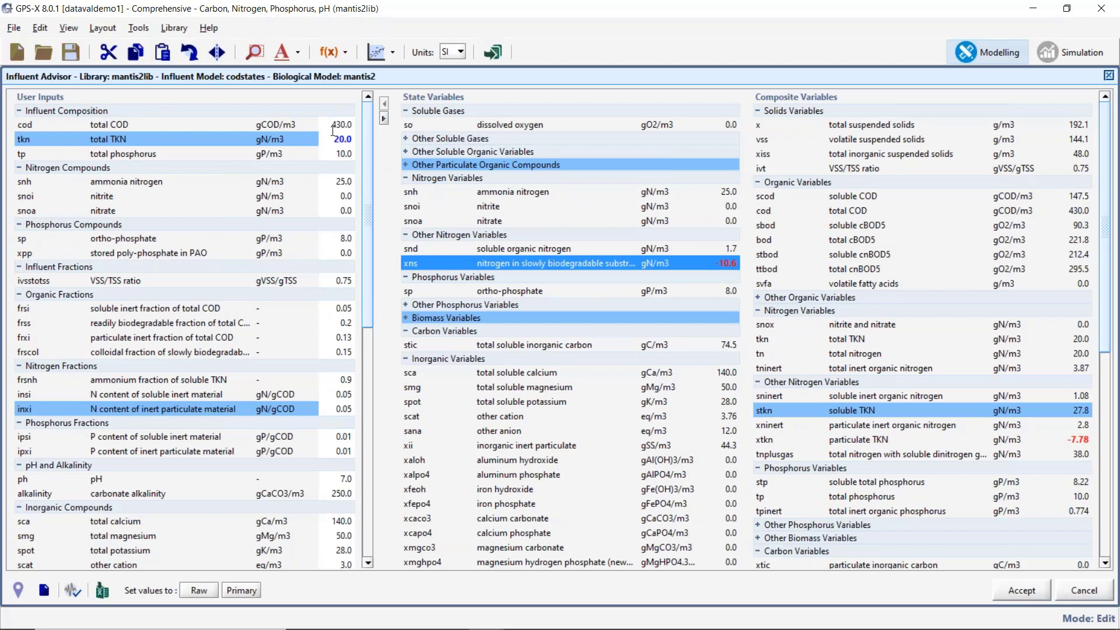
Raise the total TKN back to 50.0 gN/m3
mouse_move(335, 139)
double_click(334, 139)
type("50.0")
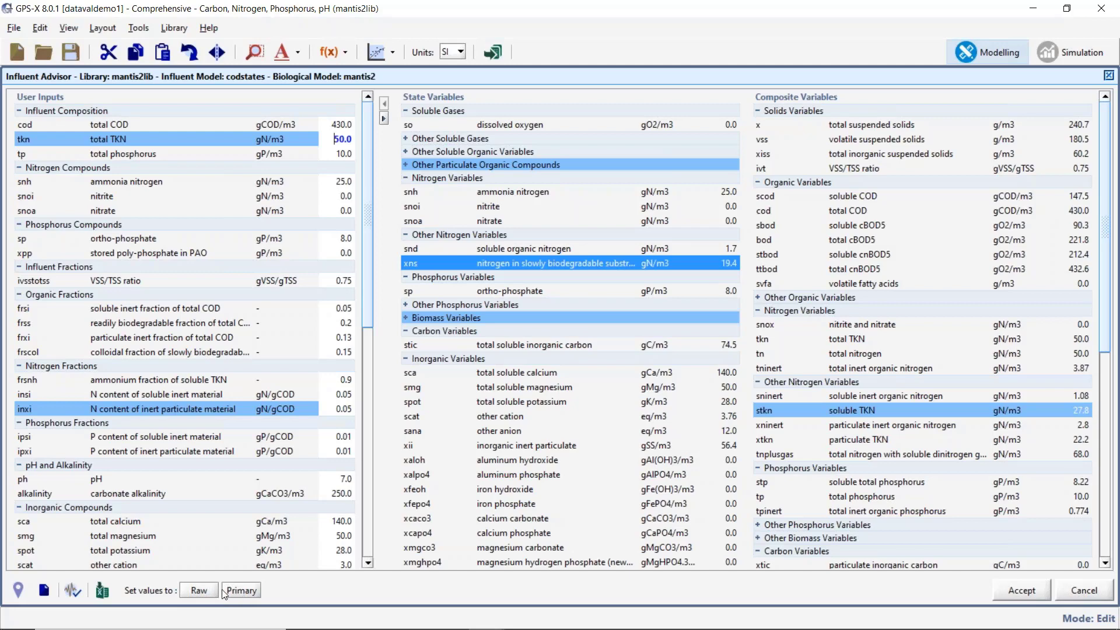
Apply the Primary preset values to the user inputs for comparison, and return them to the Raw preset values
left_click(200, 591)
left_click(243, 591)
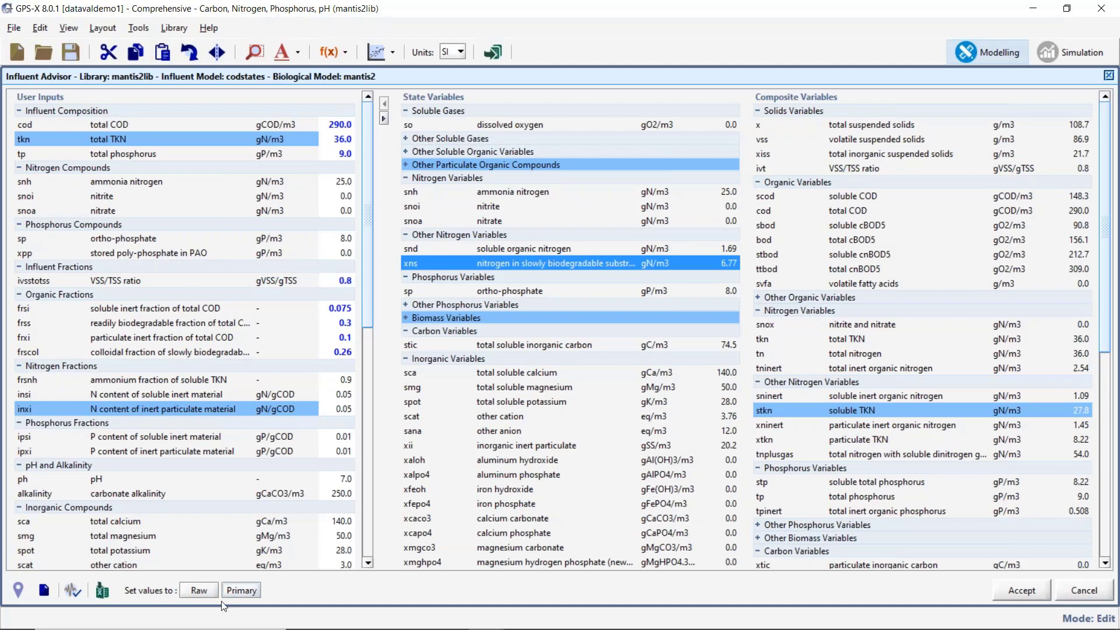
left_click(202, 590)
mouse_move(225, 620)
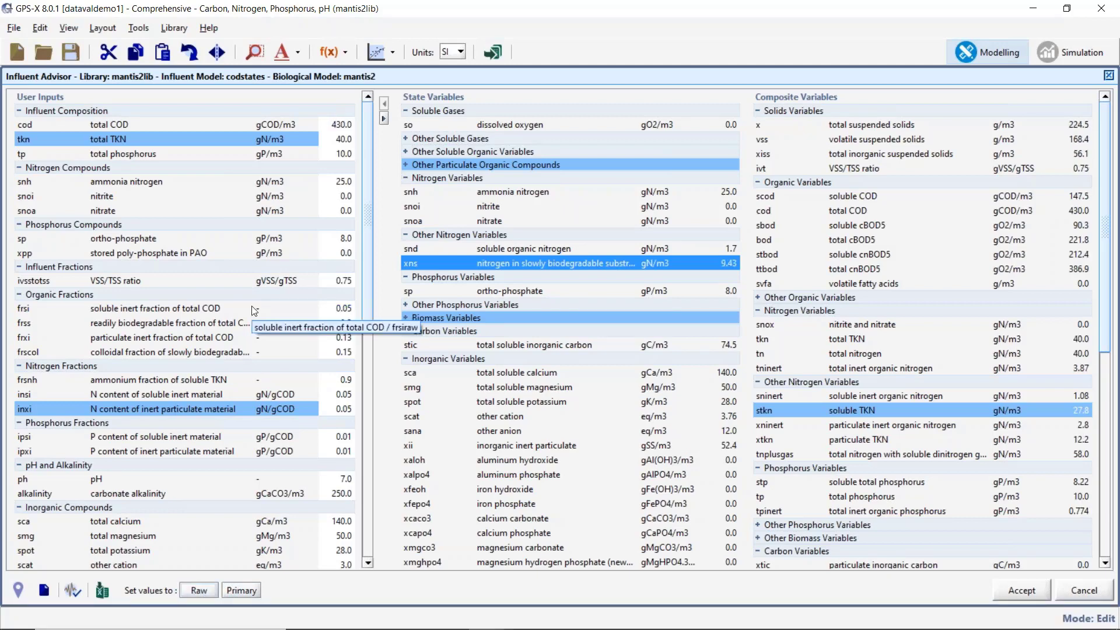
View the Influent Characterization site properties and the influent note, closing both without changes
left_click(20, 589)
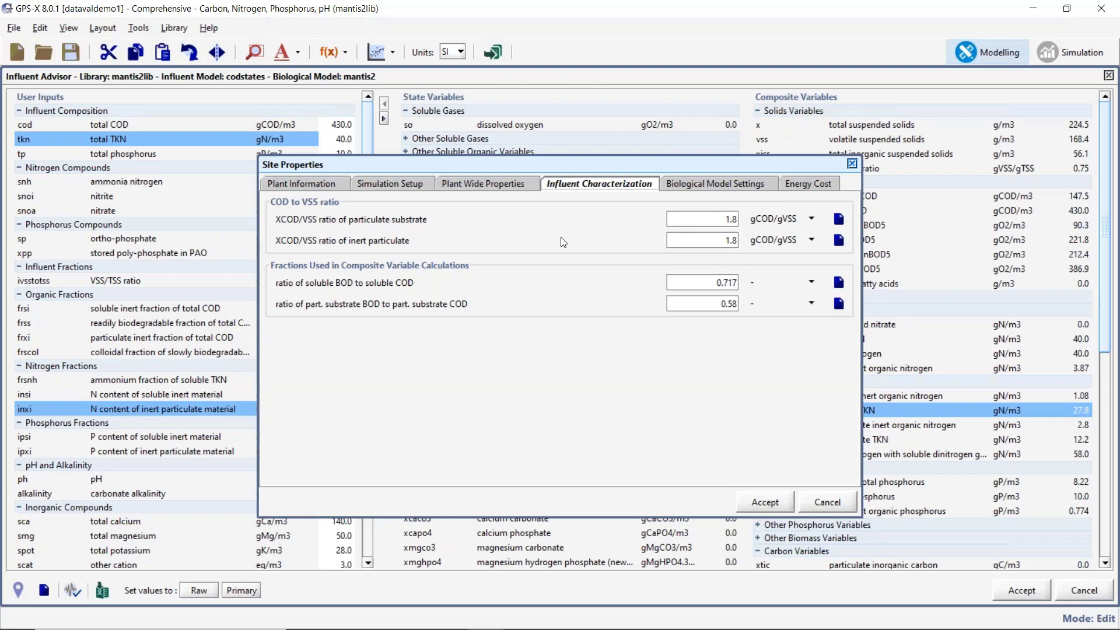
mouse_move(369, 220)
left_click(823, 503)
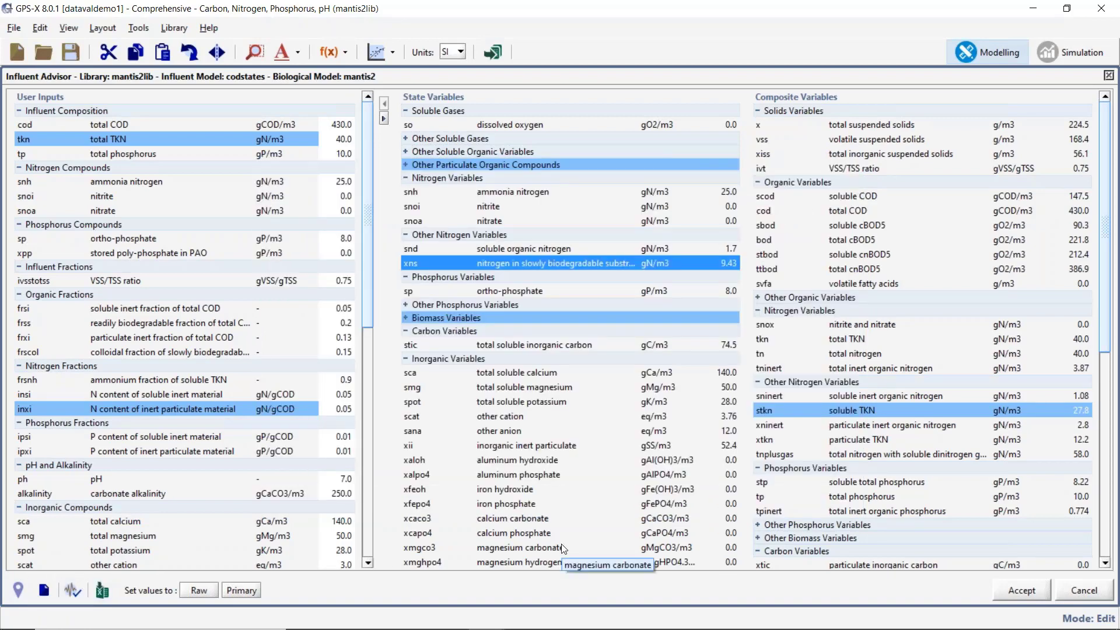
left_click(45, 592)
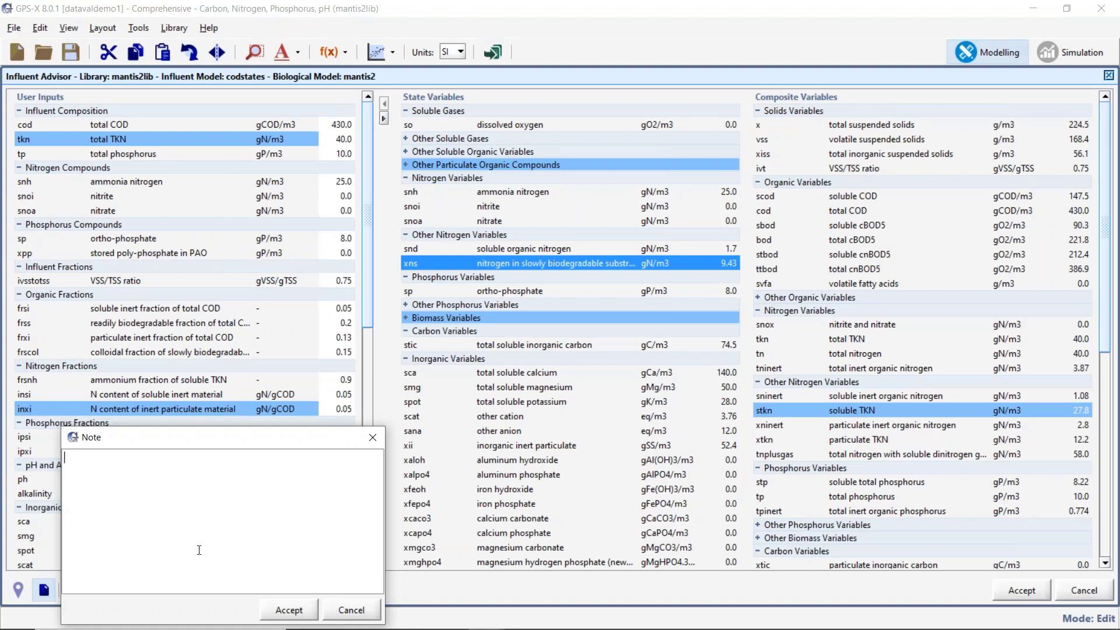
left_click(351, 609)
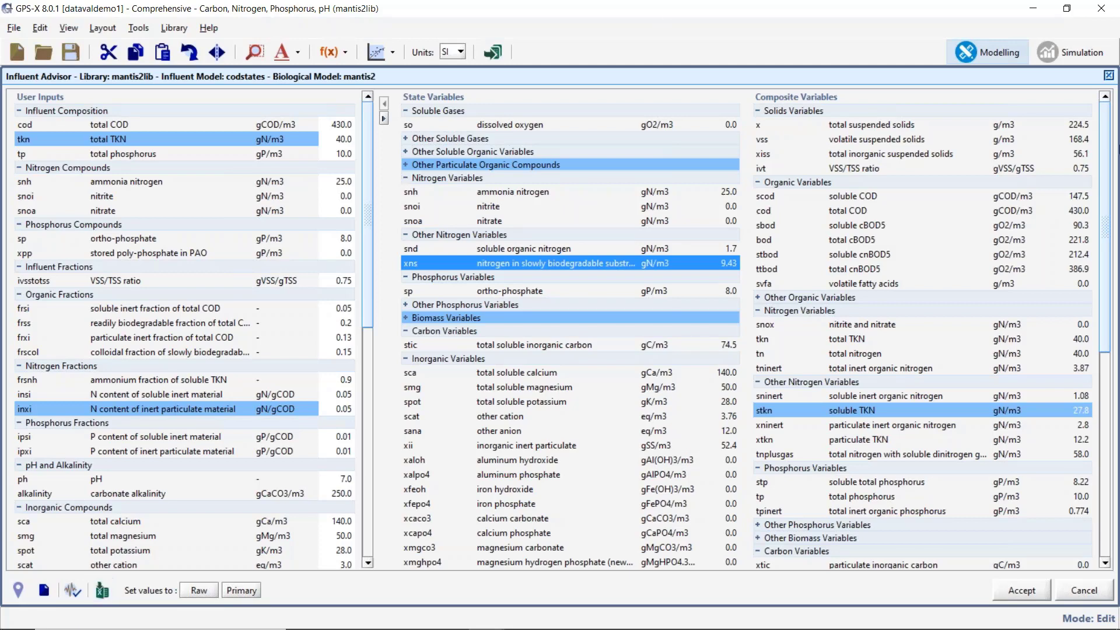
Export the influent characterization in Excel format as influent-characterization.xls and open the report in Excel
left_click(102, 590)
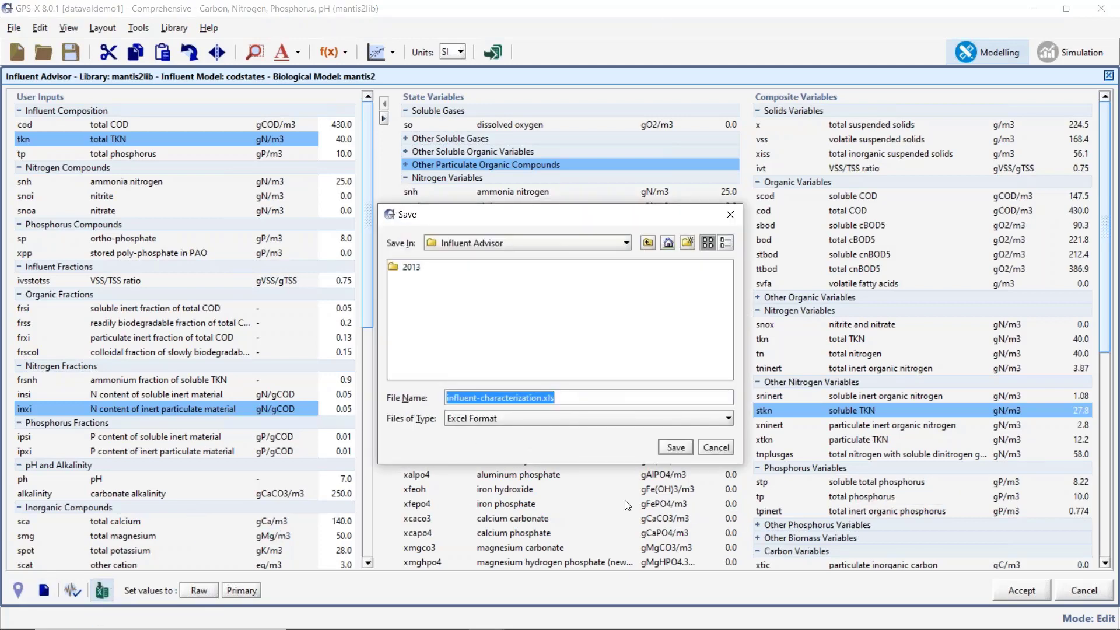
left_click(680, 450)
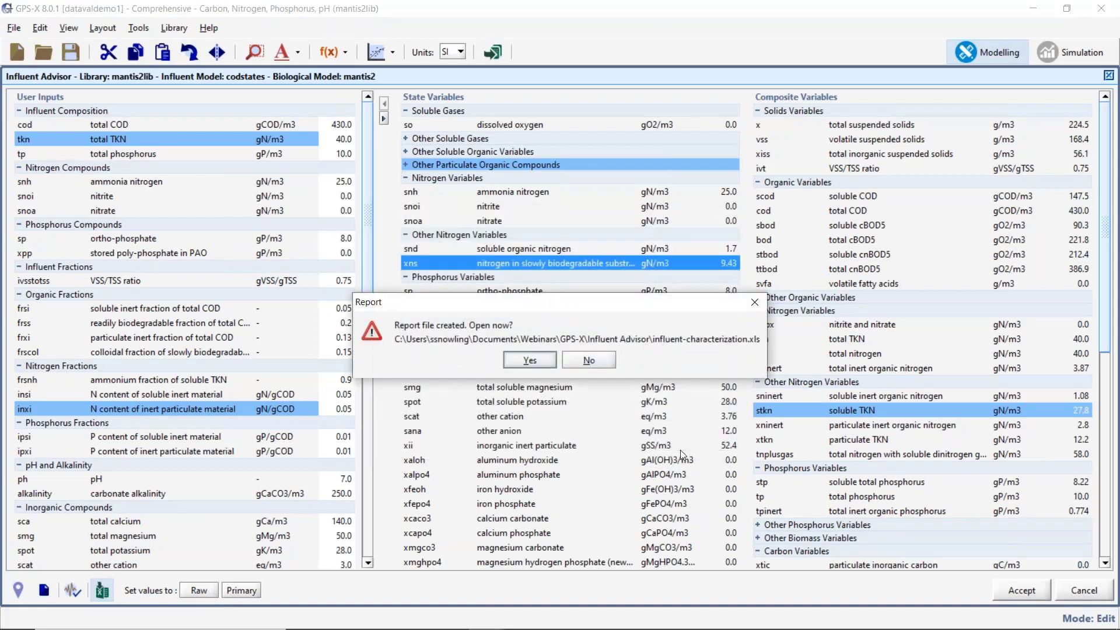
left_click(531, 360)
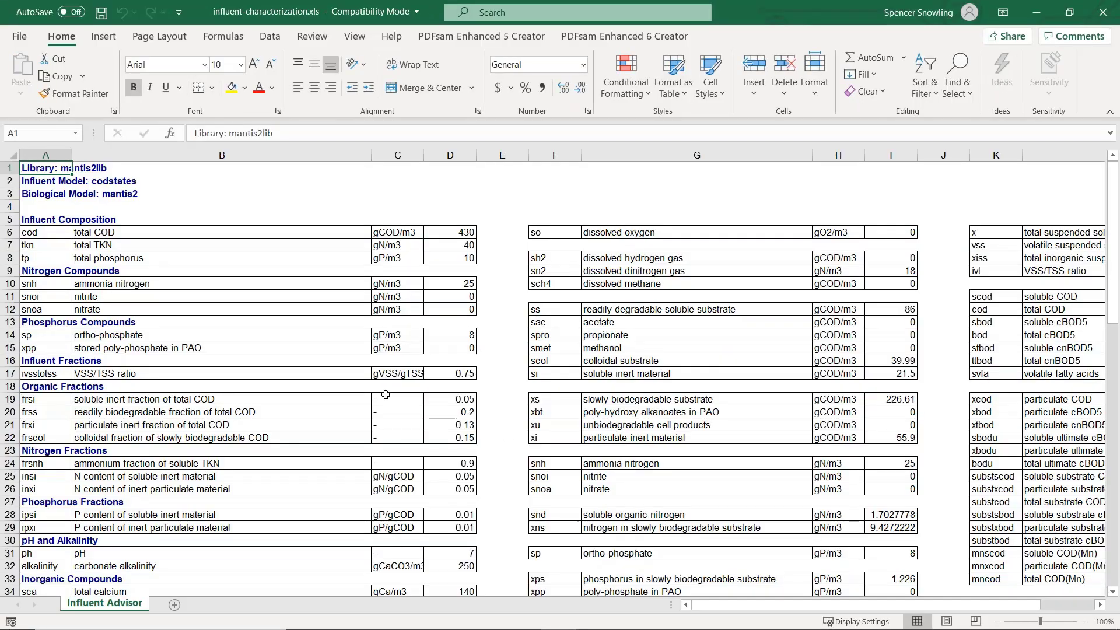
Look through the exported Influent Advisor sheet and close the workbook to return to GPS-X
scroll(388, 396, "down", 10)
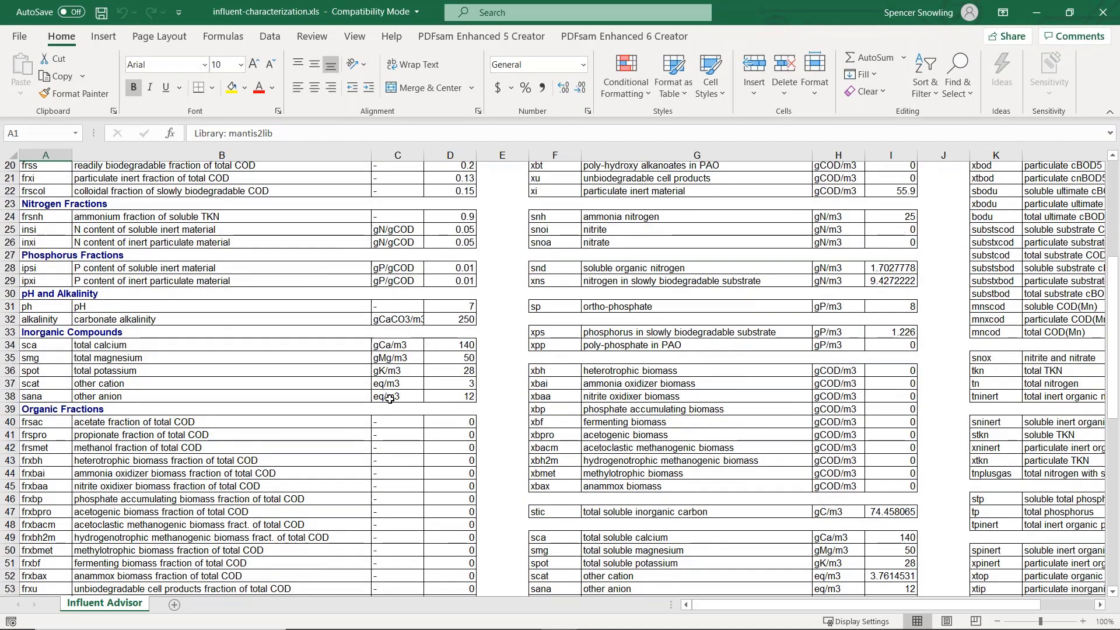
scroll(389, 399, "down", 1)
scroll(390, 399, "up", 11)
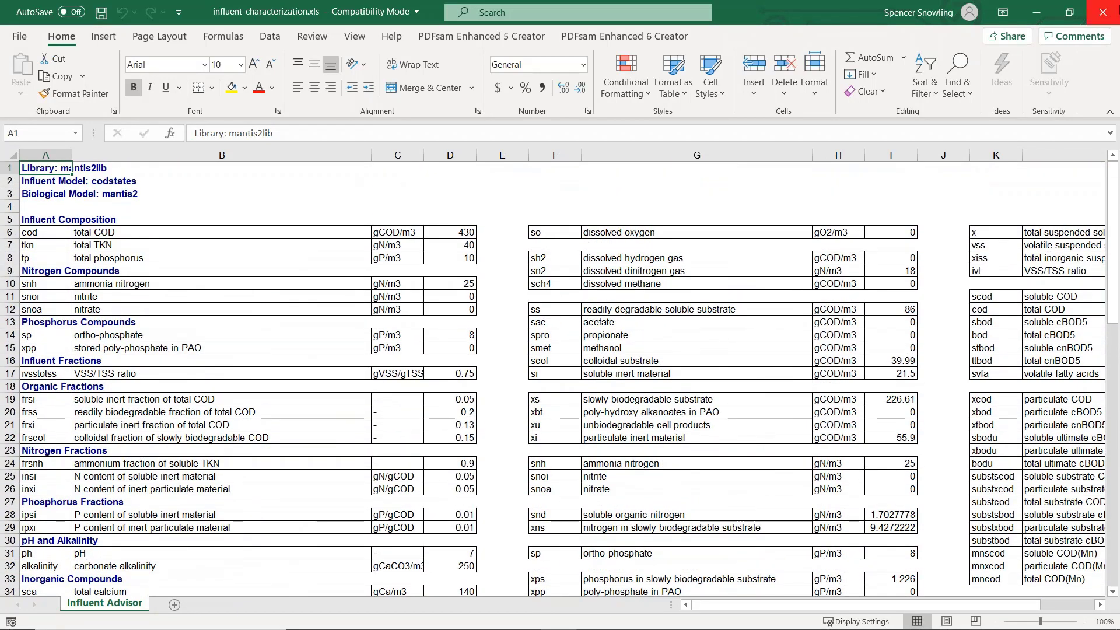
left_click(1113, 14)
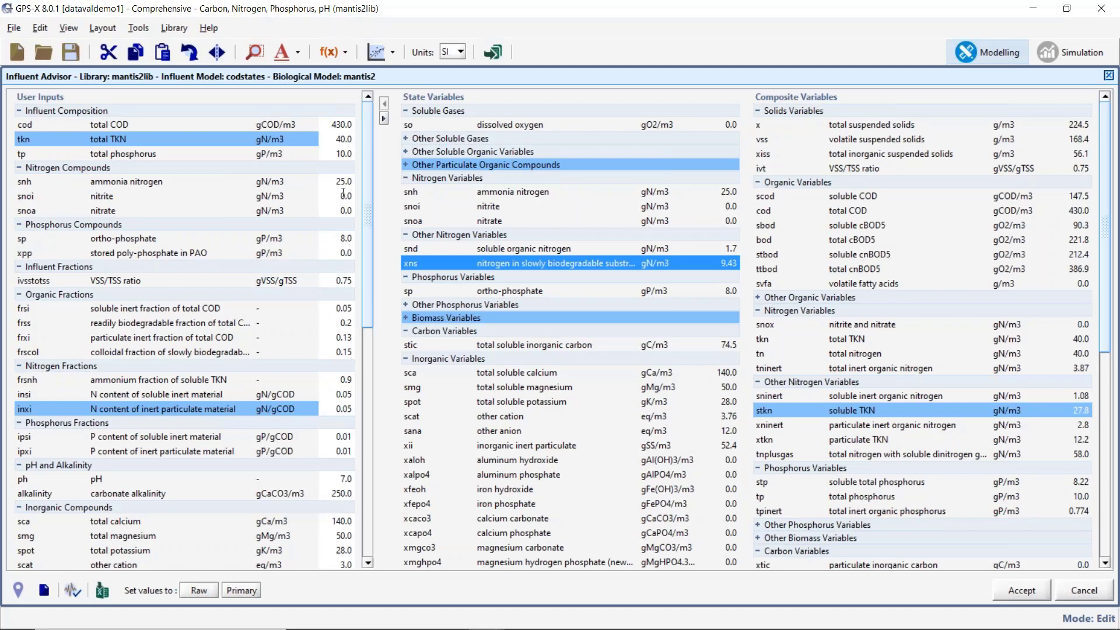
Open the Dynamic Data Validation tool from the Influent Advisor and choose testdata.xlsx as the input file
mouse_move(343, 193)
left_click(73, 592)
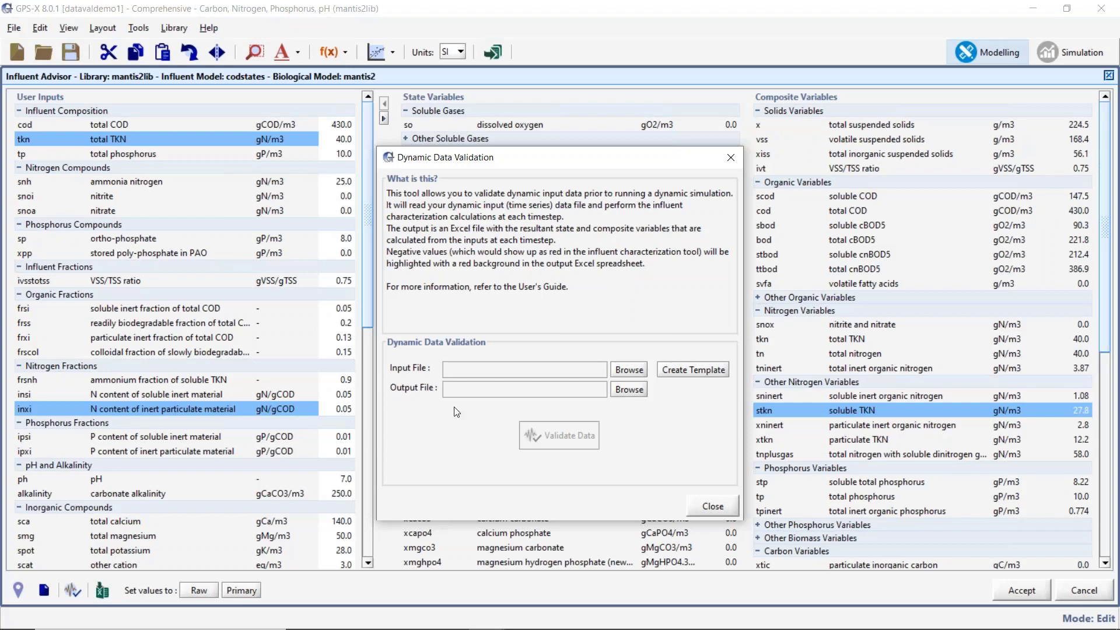
left_click(637, 390)
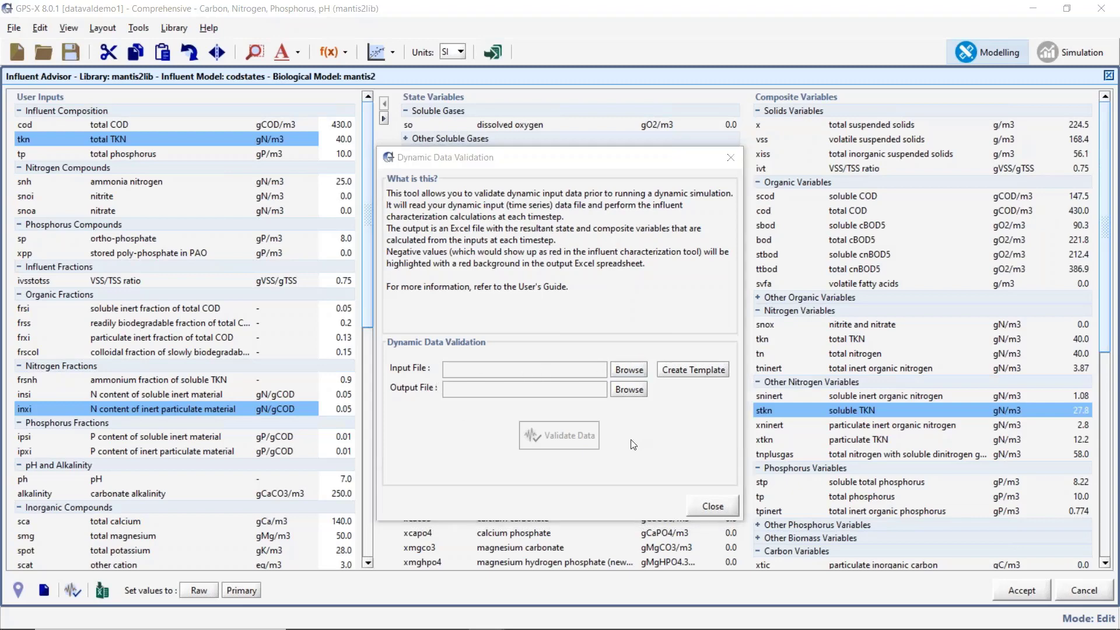
left_click(431, 294)
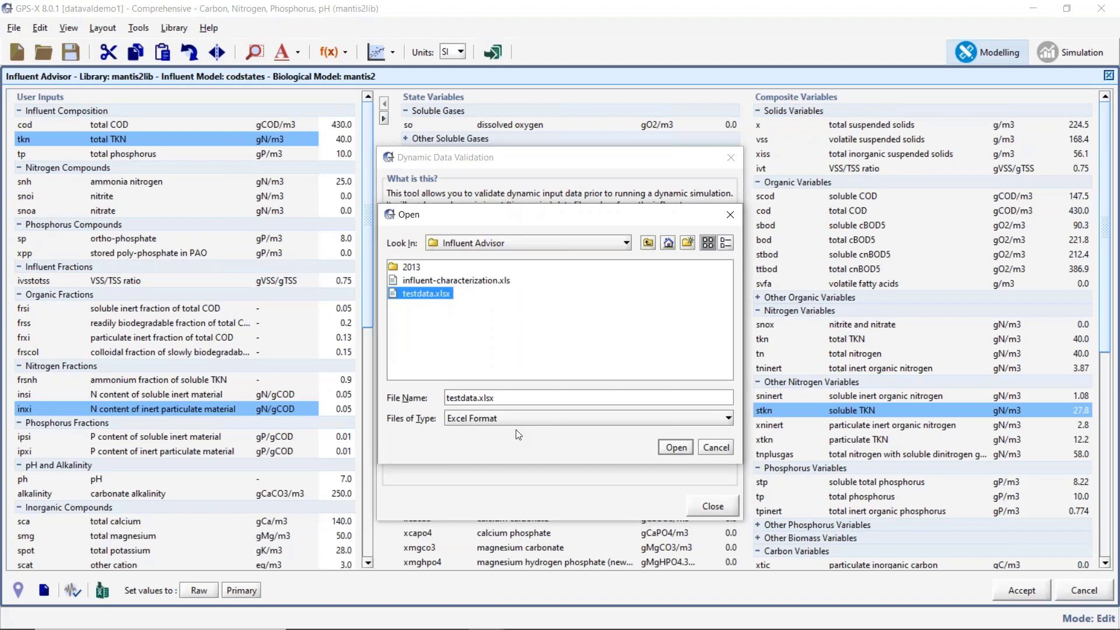
left_click(672, 448)
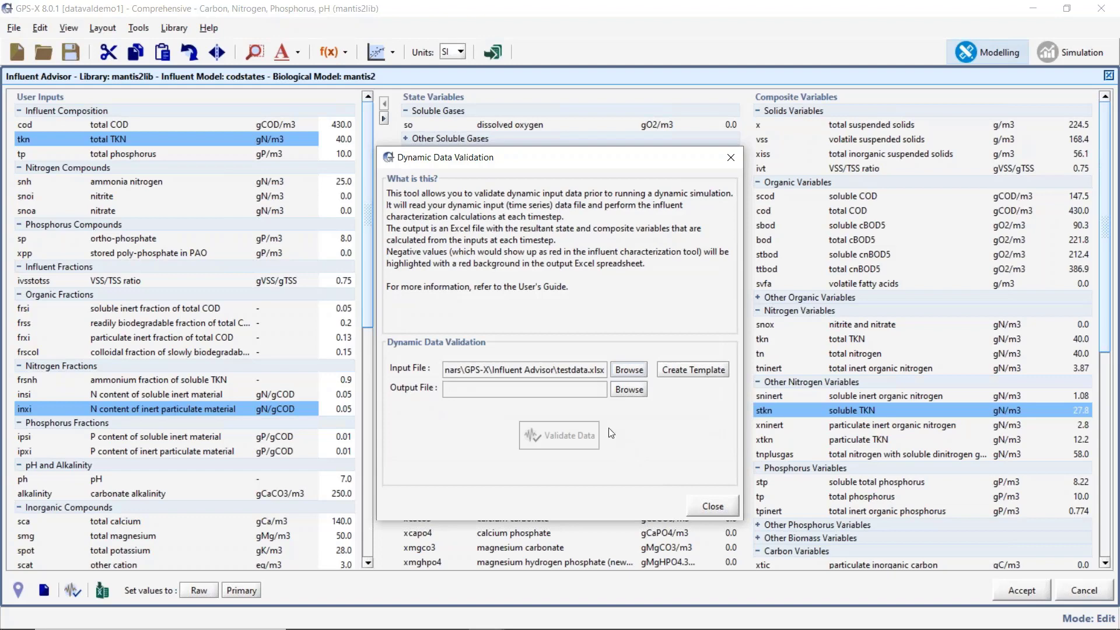
Set the output file to data-validation-output.xls, validate the dynamic data and open the resulting report in Excel
left_click(626, 389)
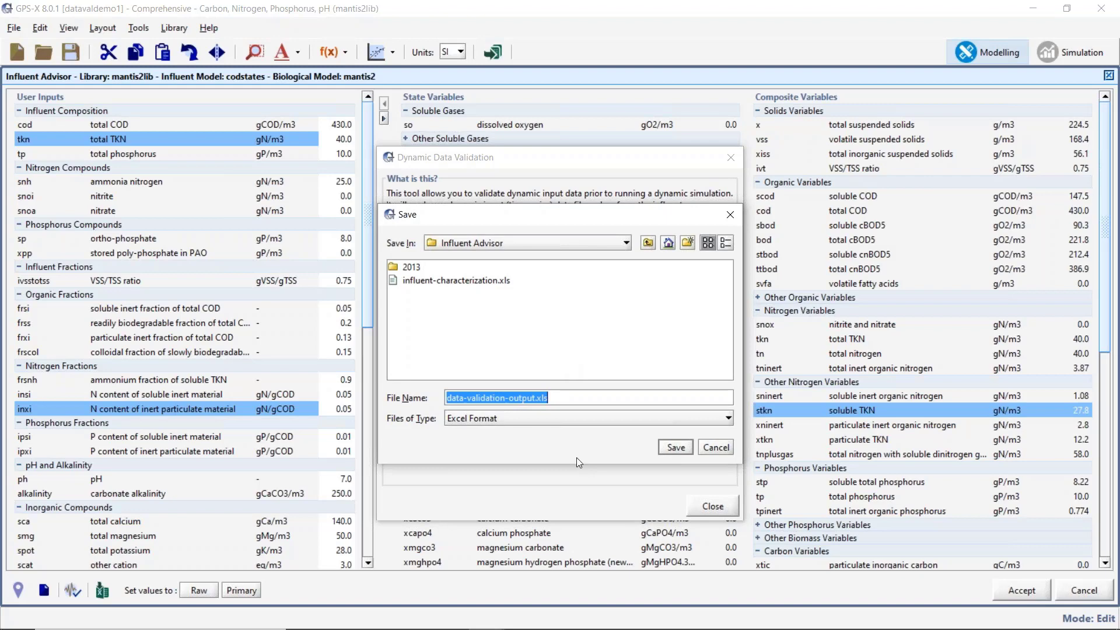
left_click(676, 448)
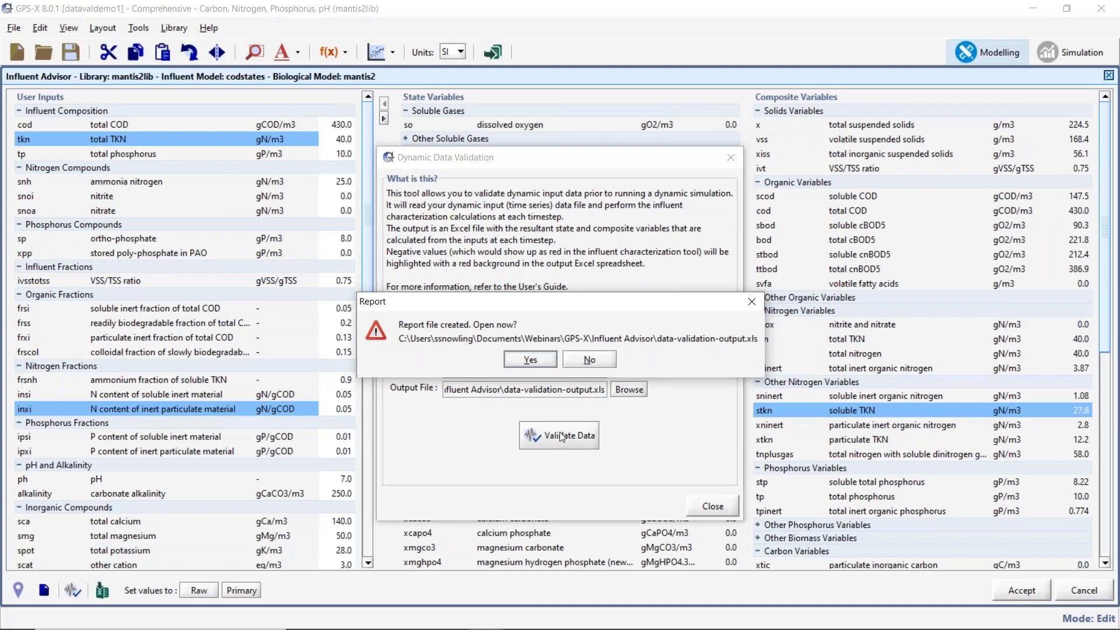
left_click(536, 360)
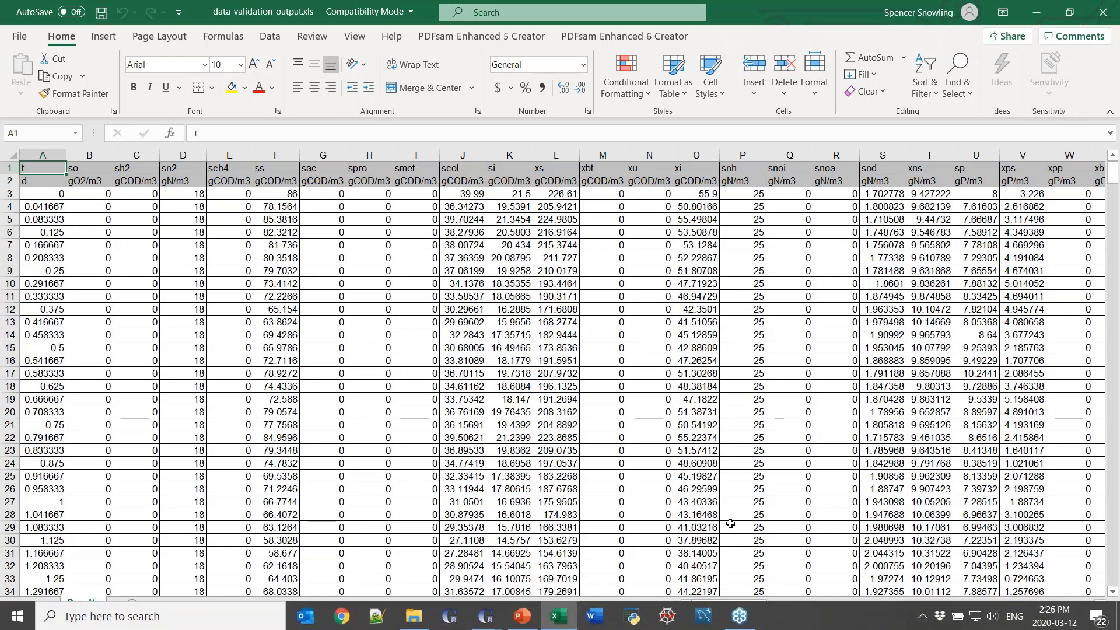
Examine the Results sheet for timesteps flagged with negative values, selecting cell V55 in the xps column and checking it against the column headers
left_click_drag(737, 606, 712, 601)
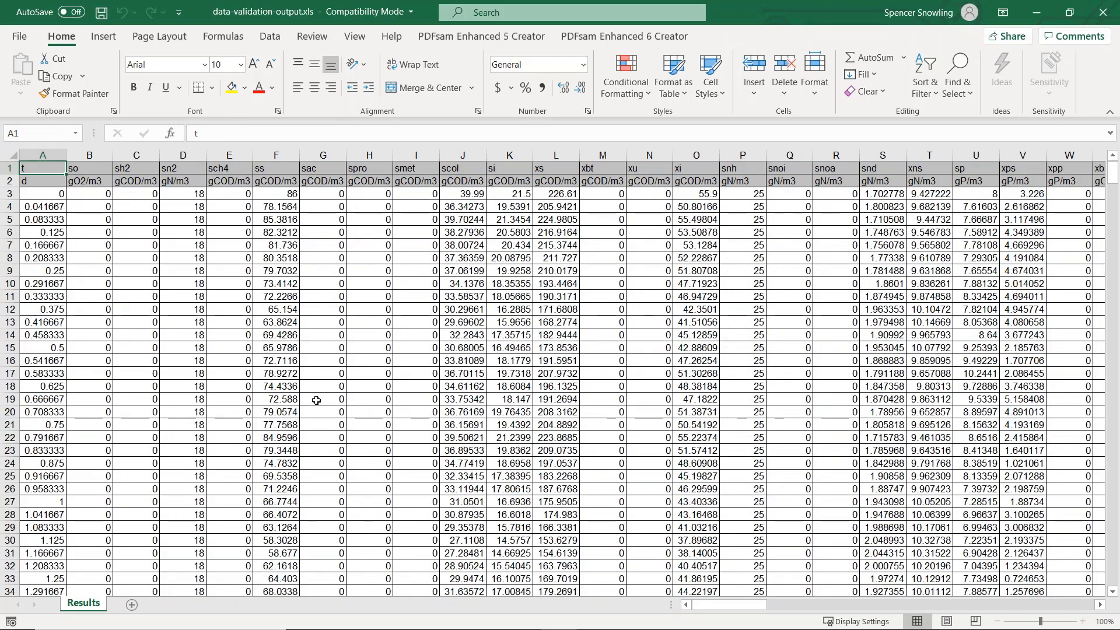
scroll(317, 400, "down", 13)
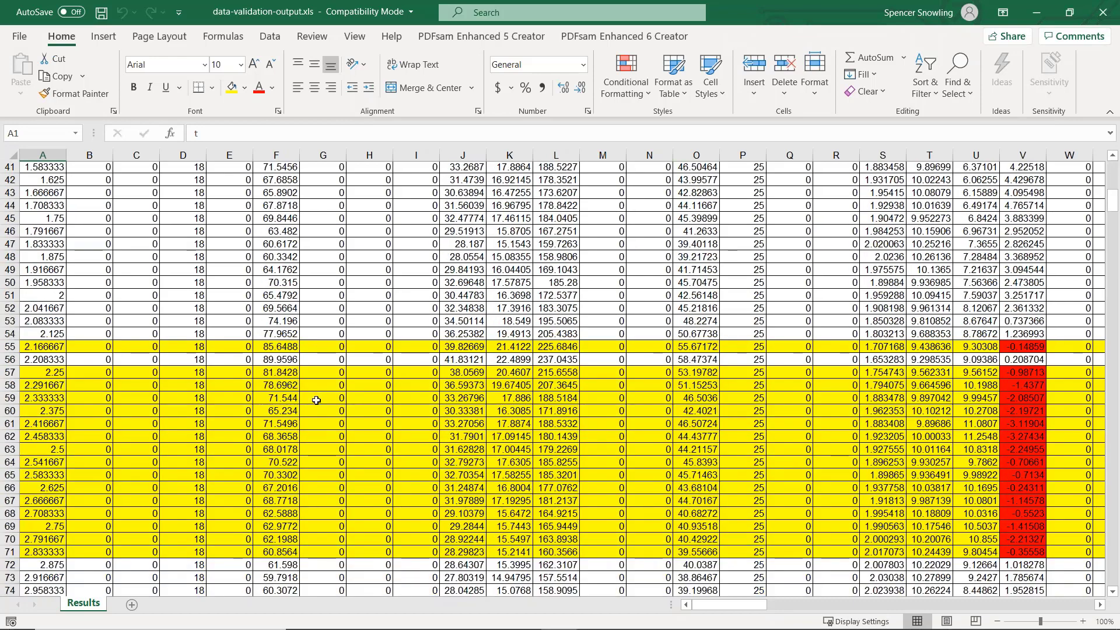
scroll(316, 400, "down", 2)
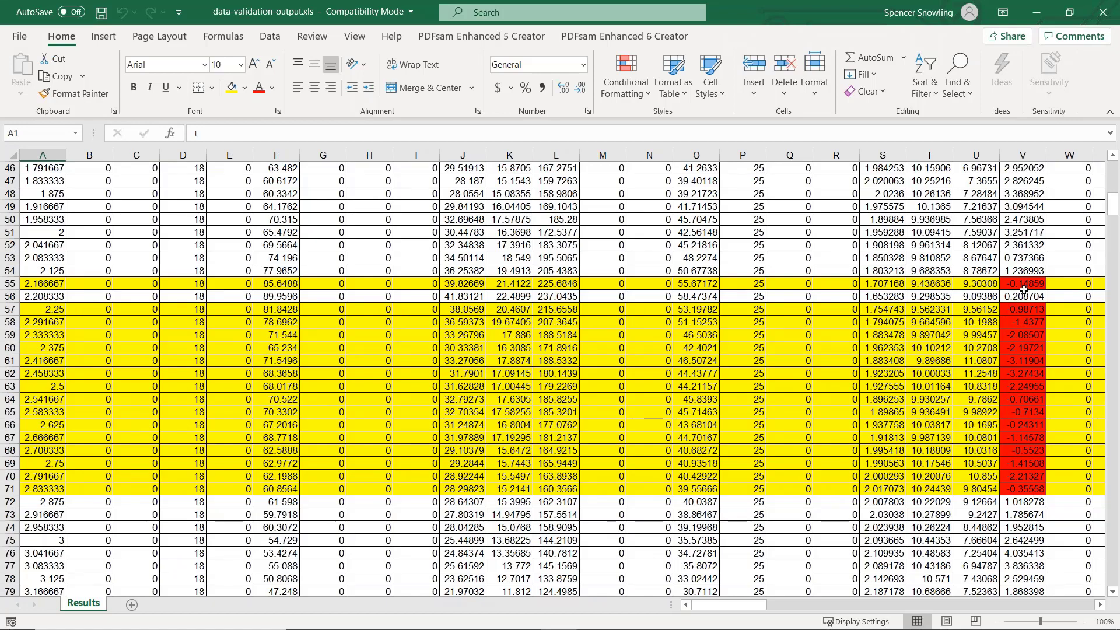
left_click(1023, 285)
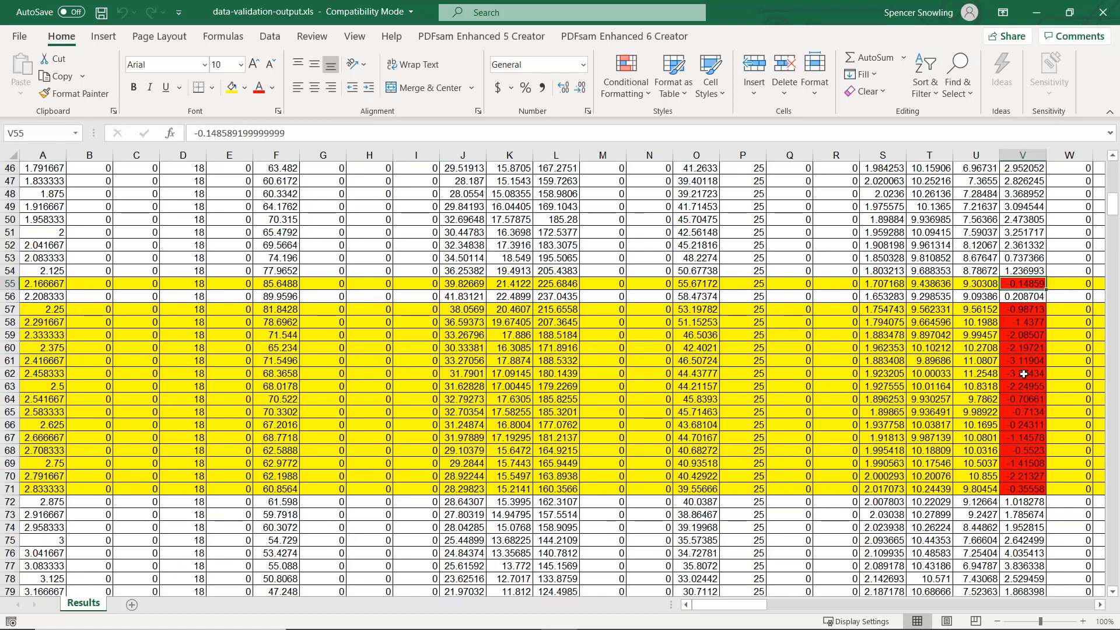
scroll(1024, 373, "up", 15)
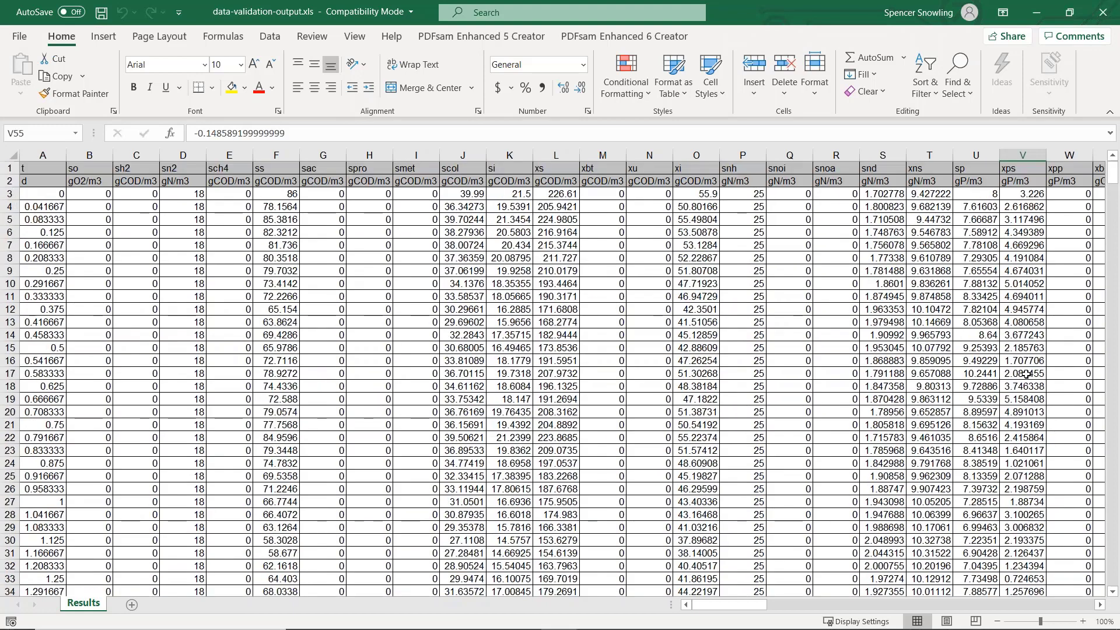
scroll(1024, 321, "down", 6)
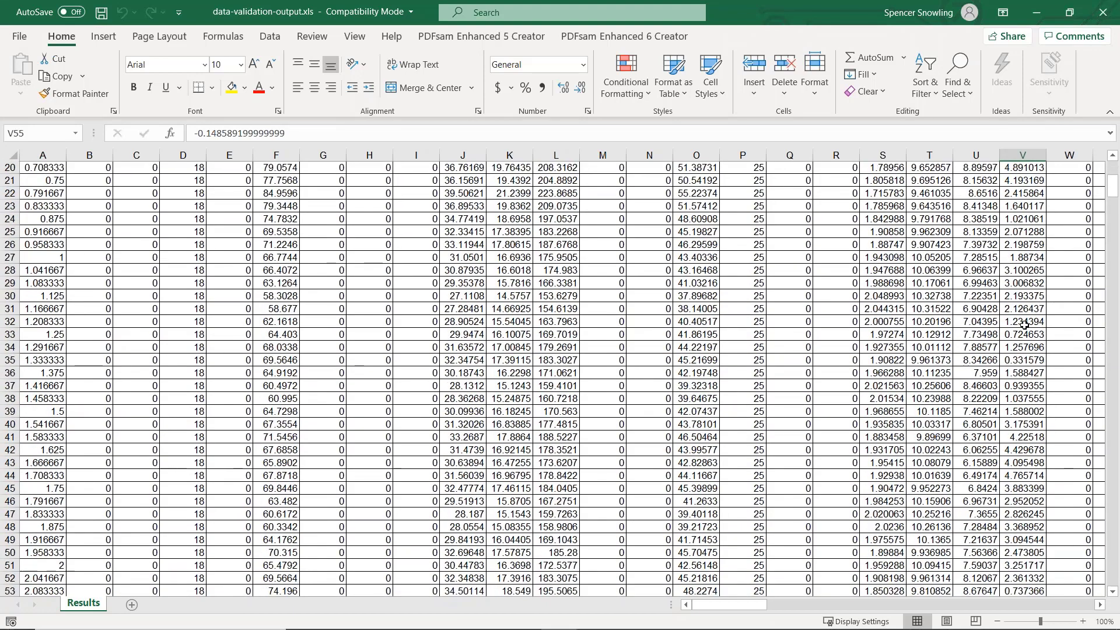
scroll(1025, 325, "down", 7)
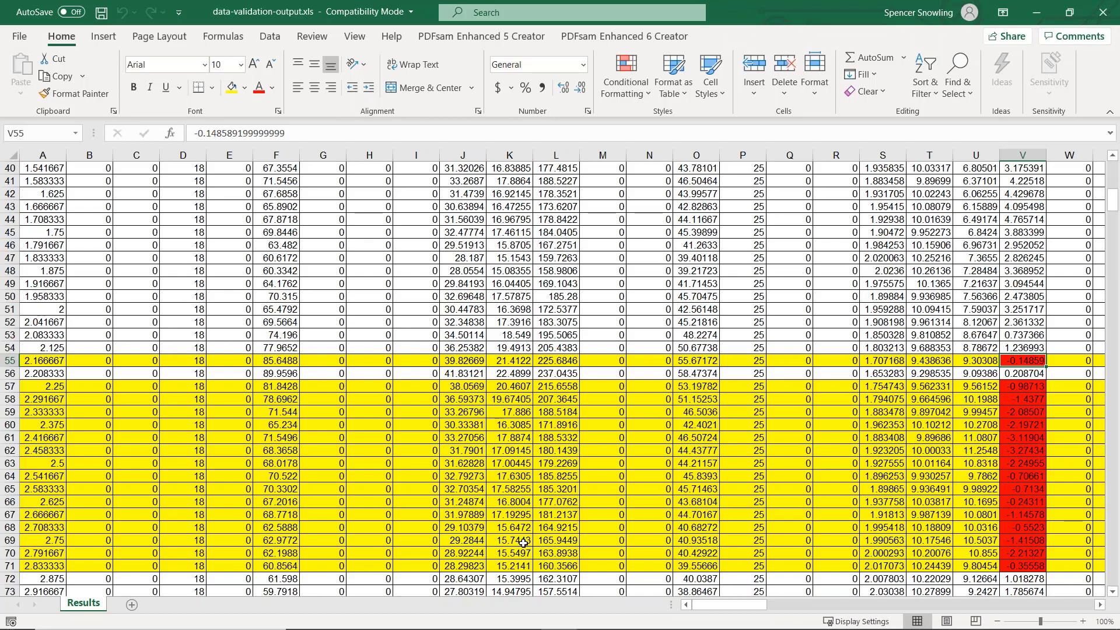
scroll(783, 531, "down", 2)
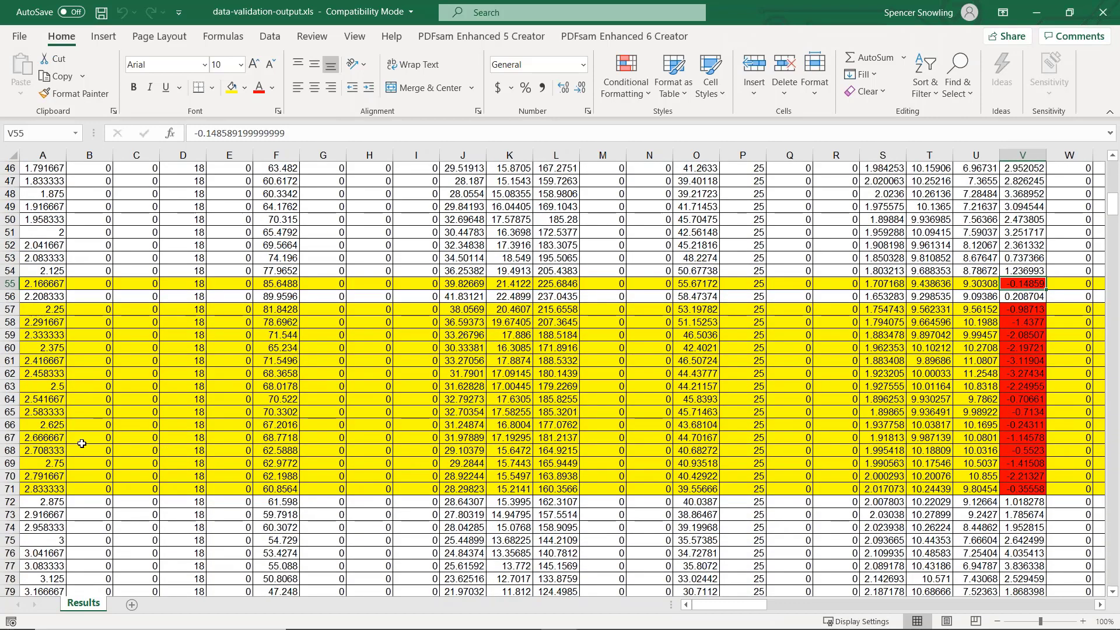
Look through the remaining timesteps for flagged values, and close the validation workbook and the Dynamic Data Validation tool
scroll(328, 378, "down", 17)
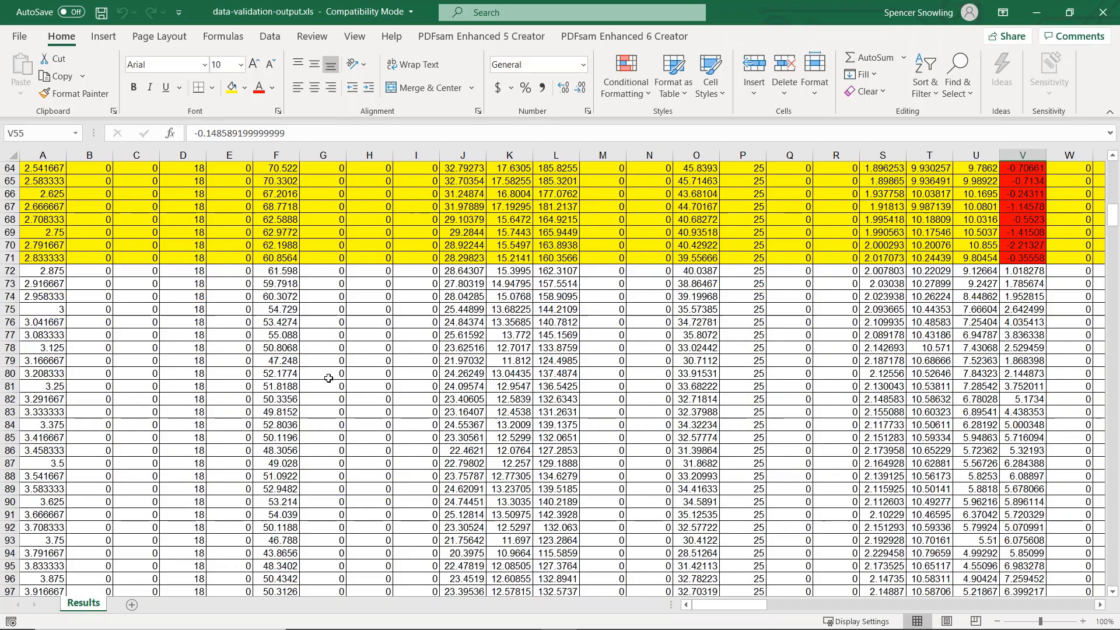
scroll(328, 378, "down", 20)
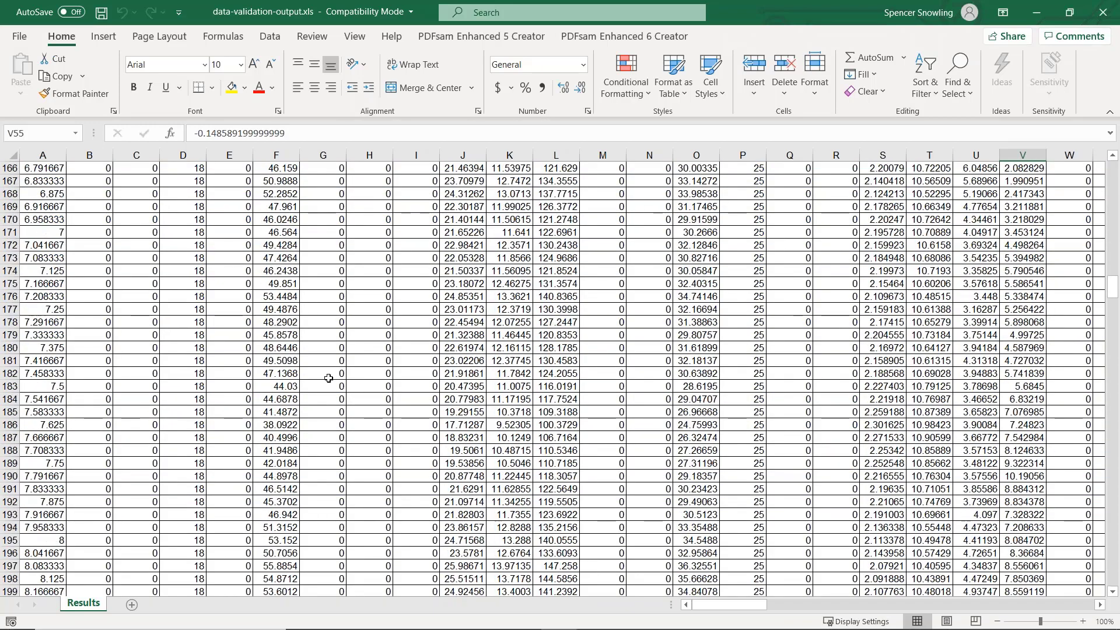
scroll(329, 378, "down", 20)
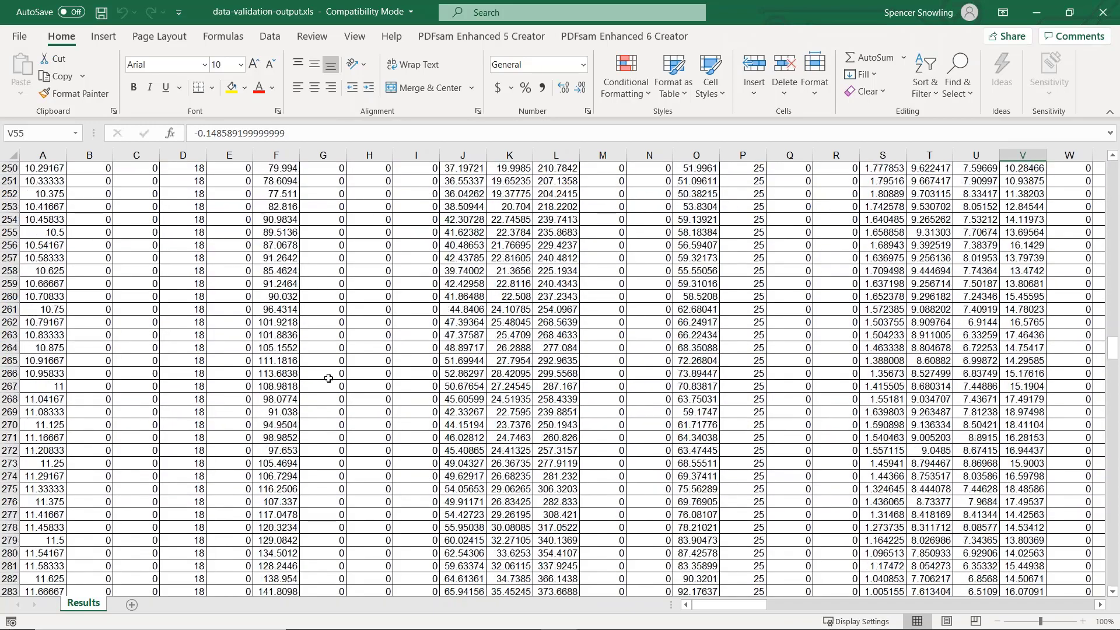
scroll(329, 378, "down", 15)
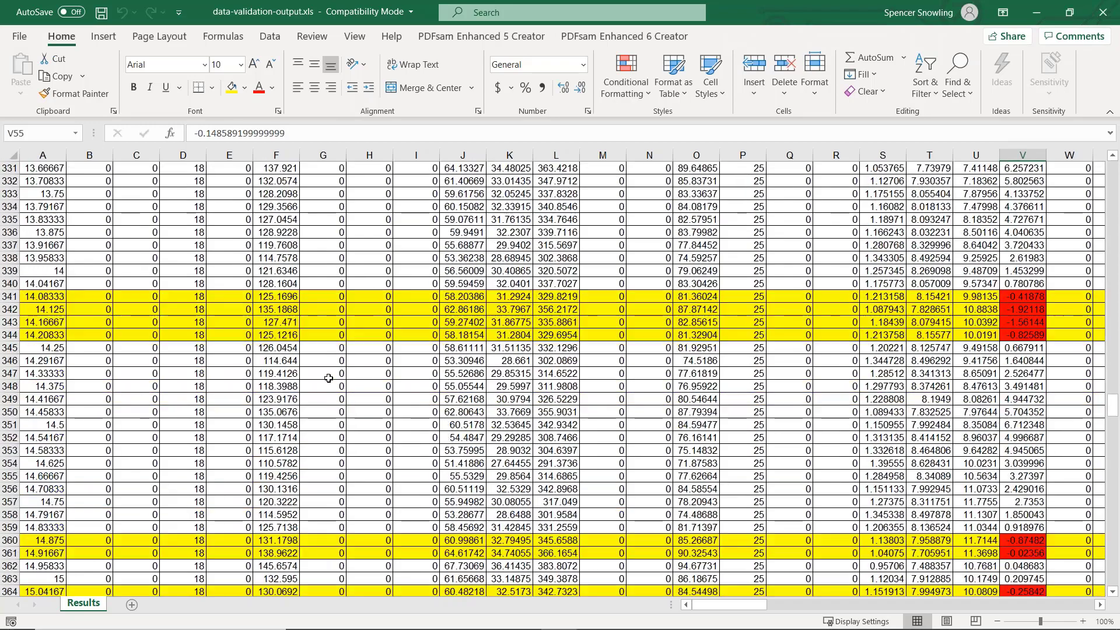
scroll(328, 379, "down", 13)
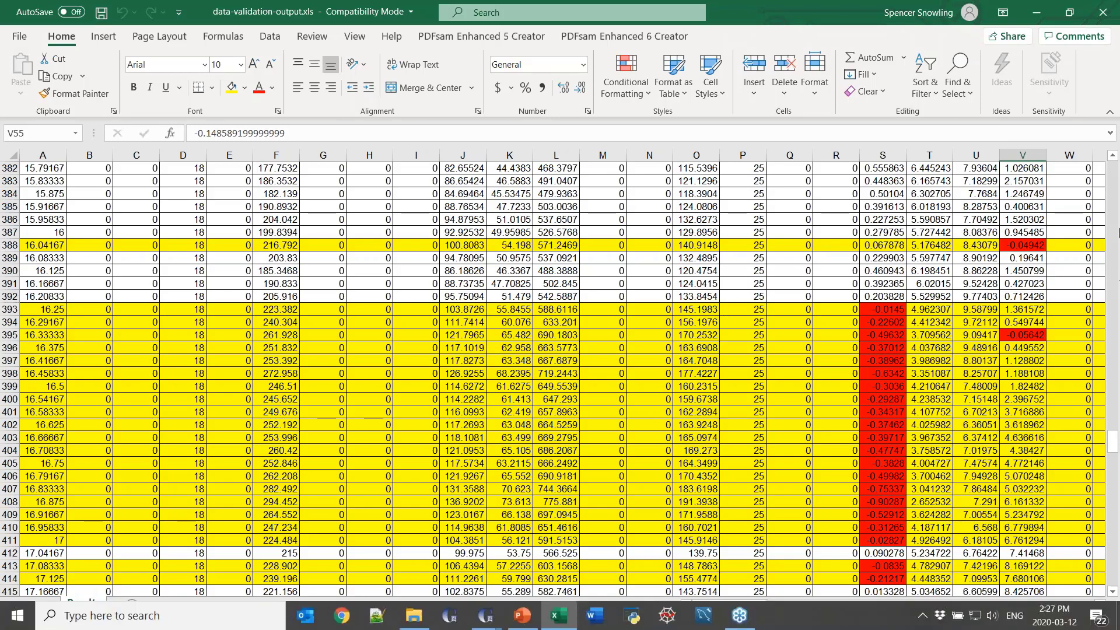
left_click(1100, 14)
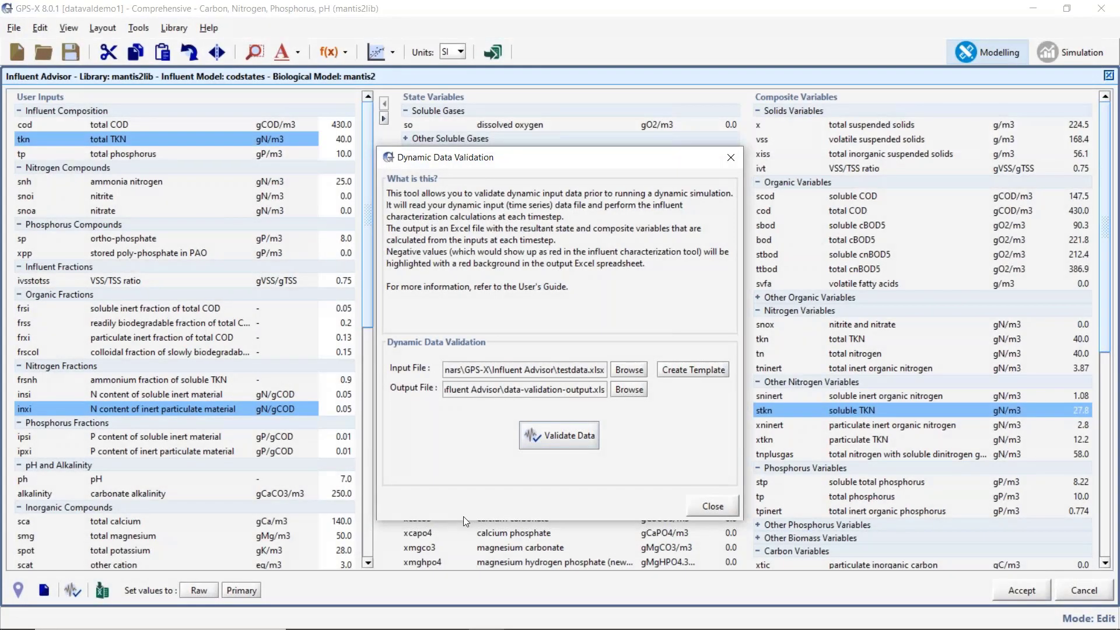
left_click(713, 506)
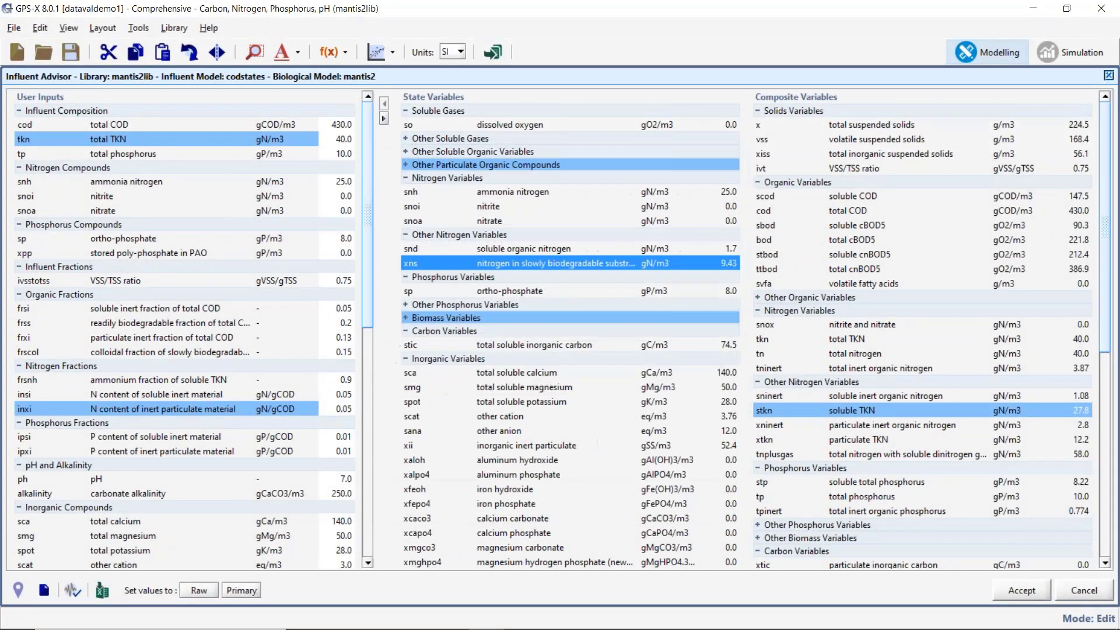